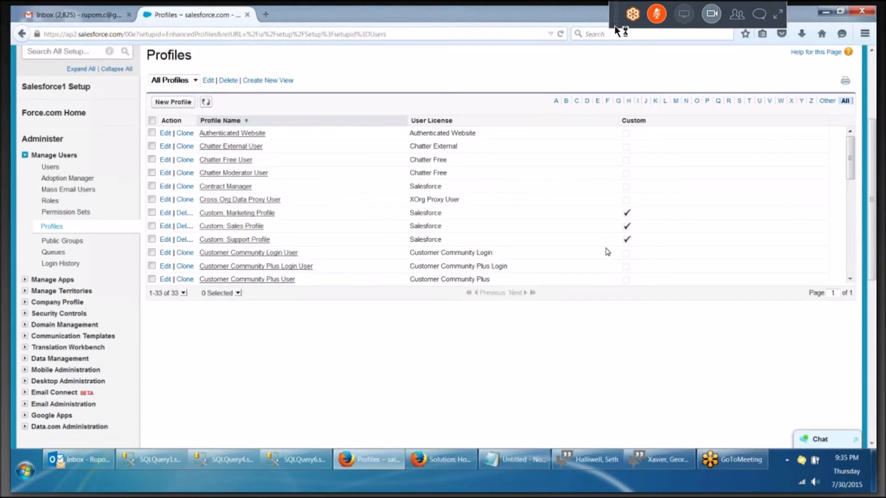
Step: Open the custom profile Super User 99999 from the profiles list for editing
scroll(607, 252, "down", 10)
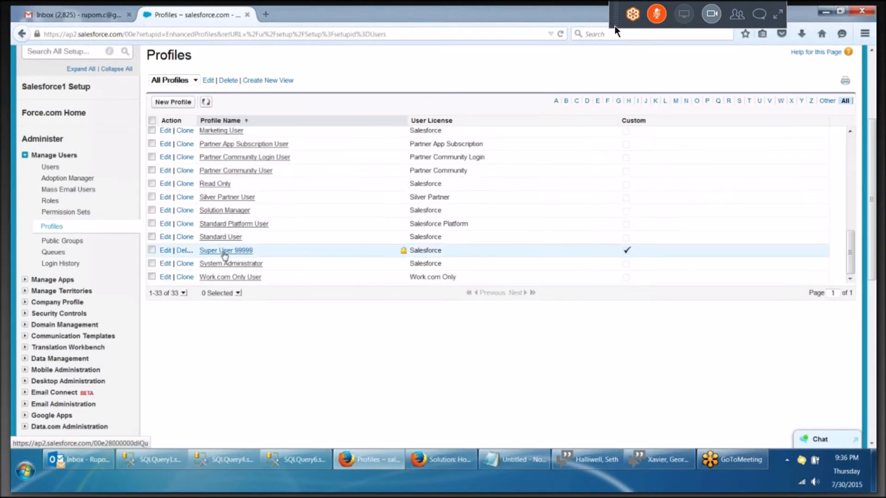
left_click(224, 252)
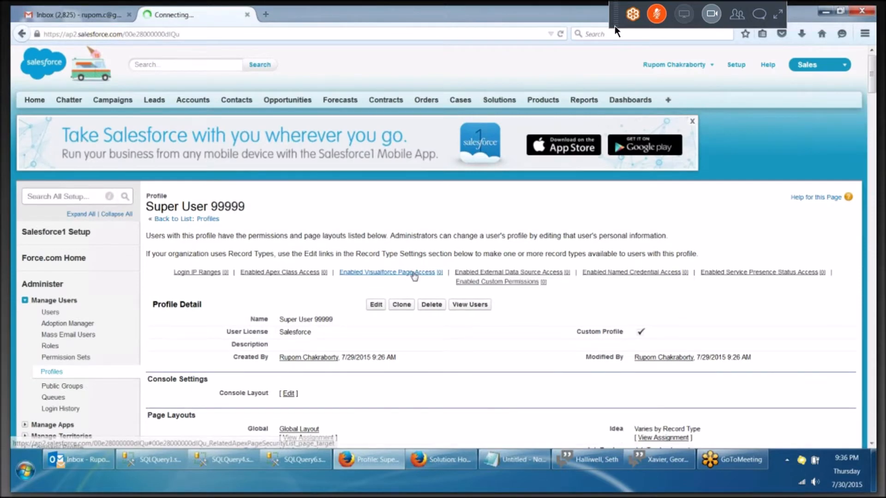
scroll(414, 273, "down", 1)
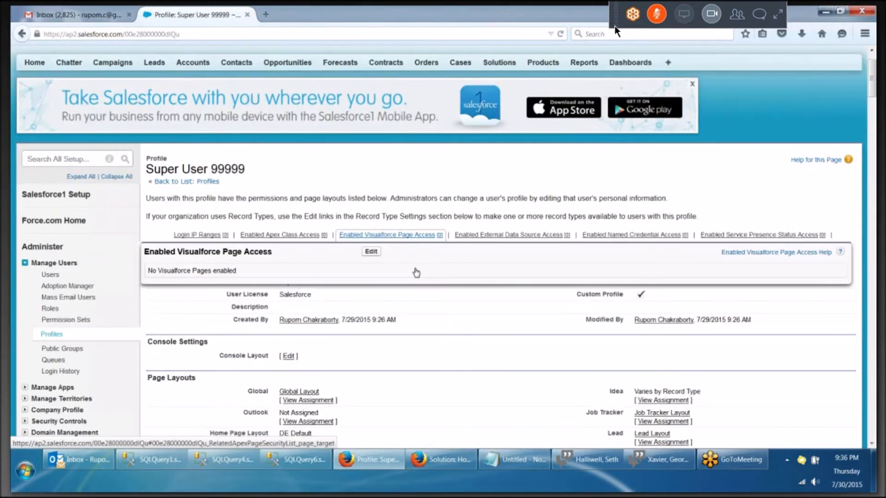
scroll(416, 272, "down", 3)
left_click(376, 165)
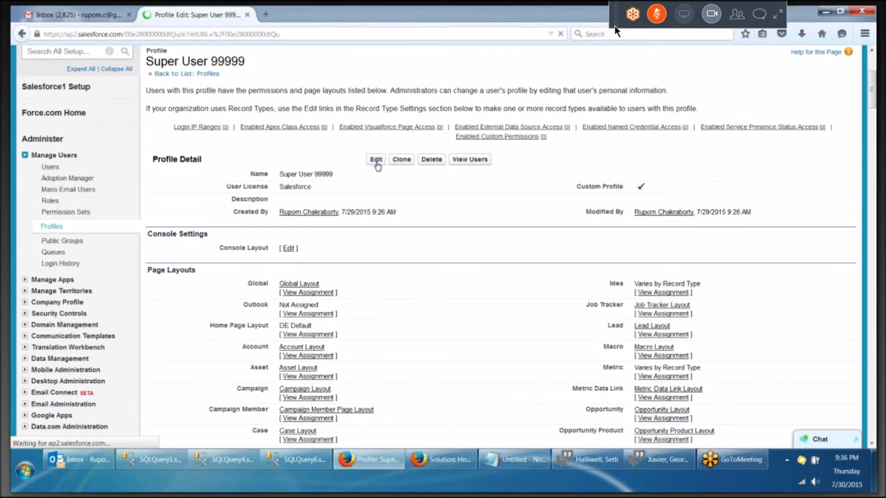
key("alt+Tab")
Step: Examine the profile's custom app, tab, administrative and general user permission settings, including what Import Solutions requires
scroll(387, 347, "down", 6)
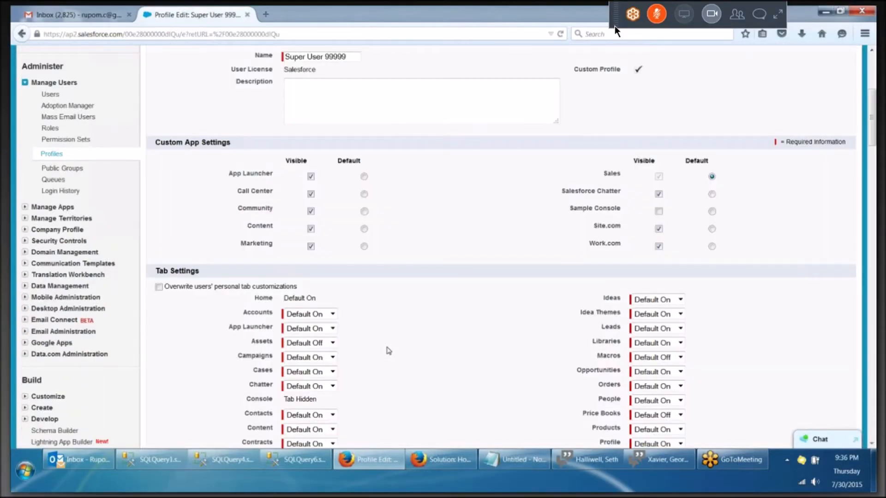
scroll(388, 350, "down", 4)
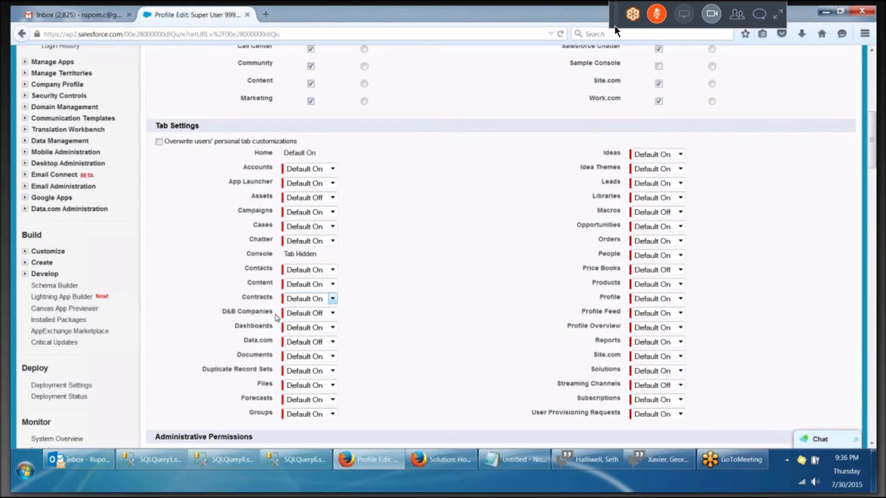
scroll(277, 317, "down", 4)
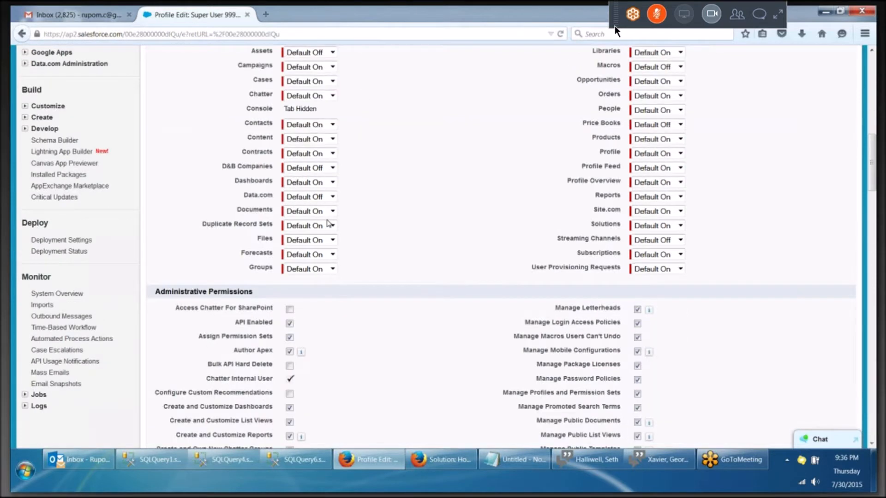
scroll(624, 274, "down", 8)
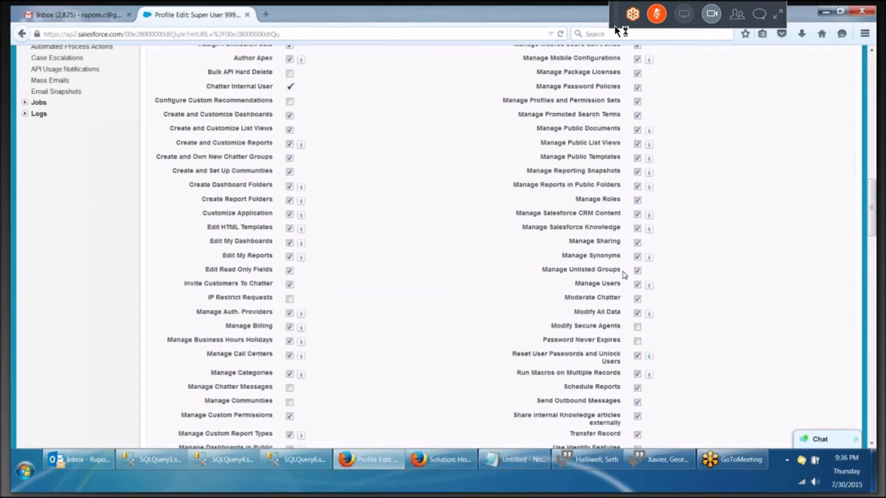
scroll(623, 274, "down", 2)
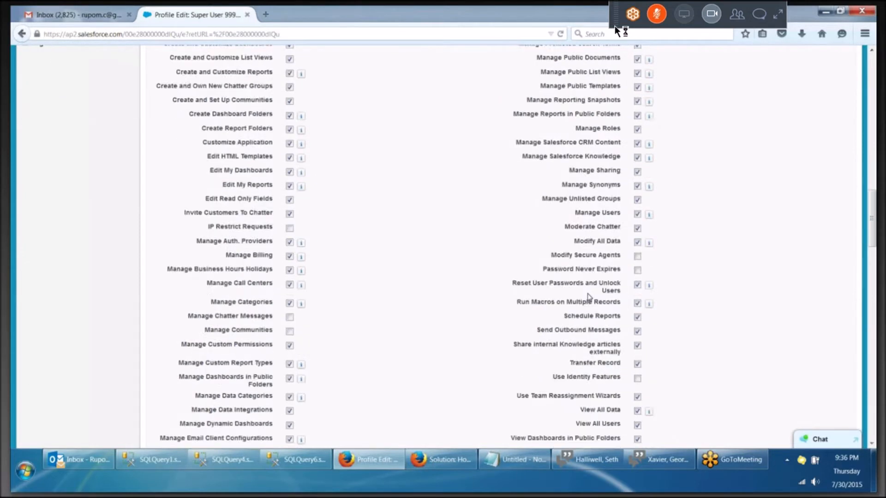
scroll(587, 294, "down", 1)
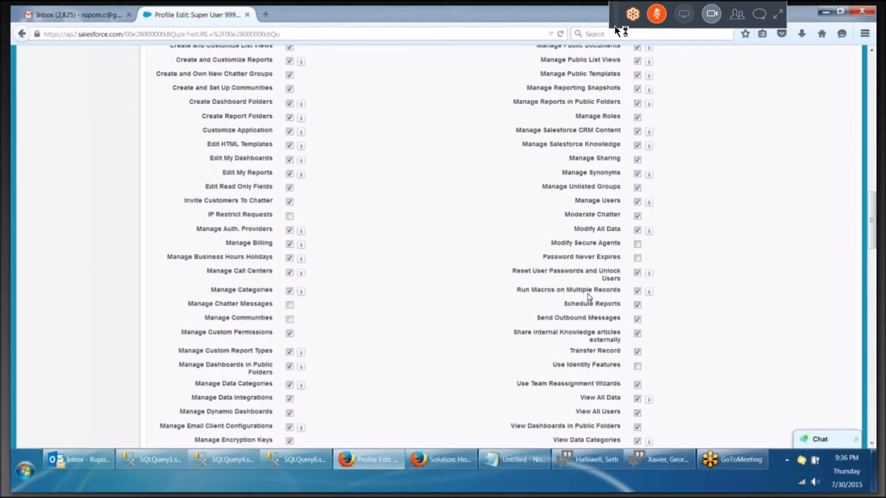
scroll(589, 297, "down", 6)
scroll(590, 297, "down", 2)
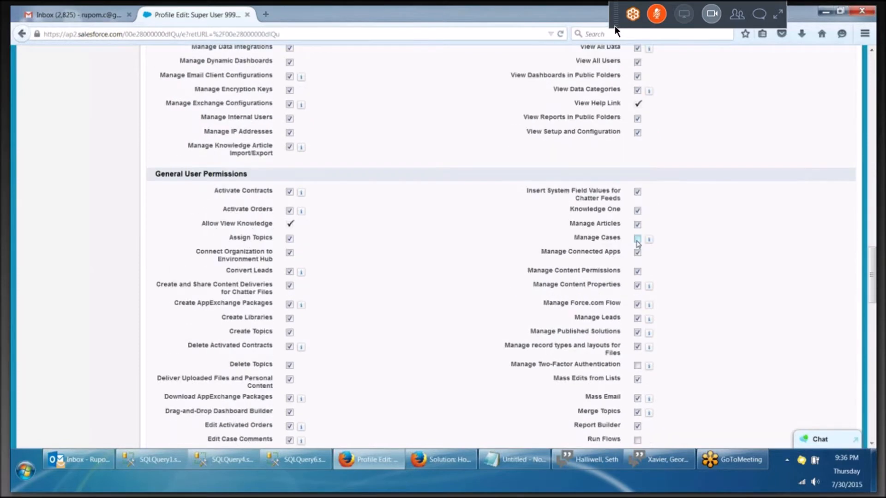
scroll(643, 277, "down", 2)
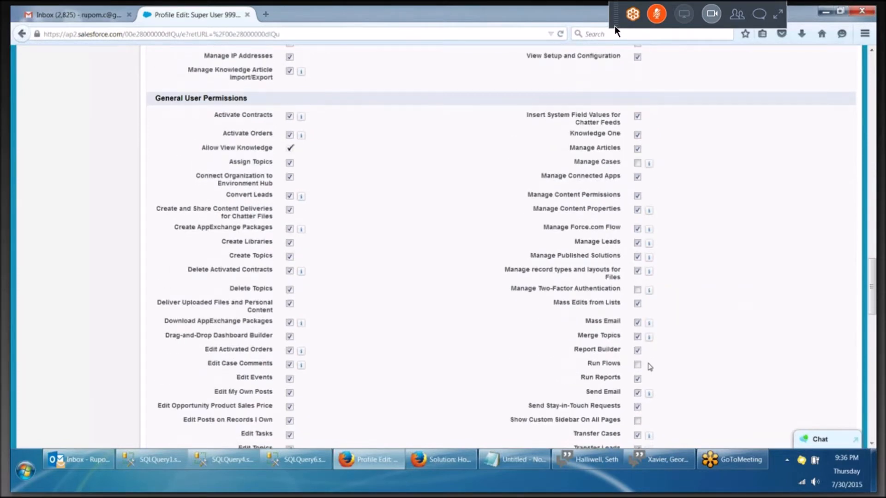
scroll(650, 367, "down", 3)
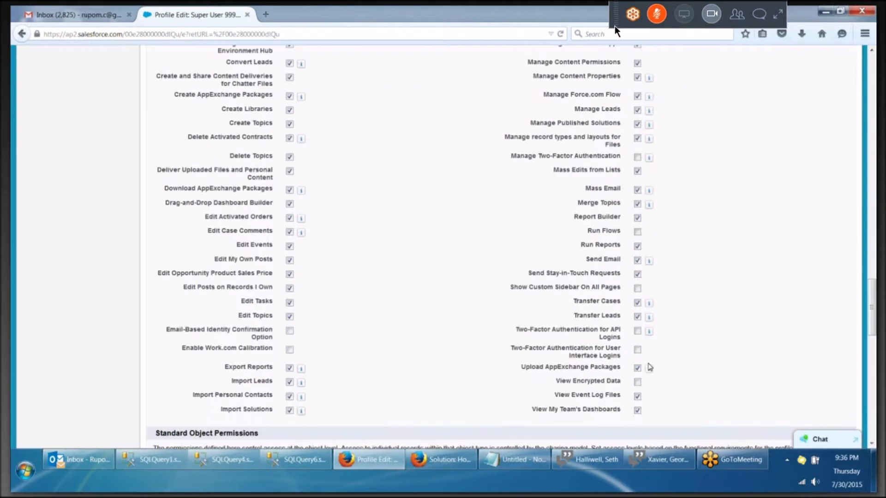
scroll(549, 331, "down", 1)
scroll(346, 295, "down", 1)
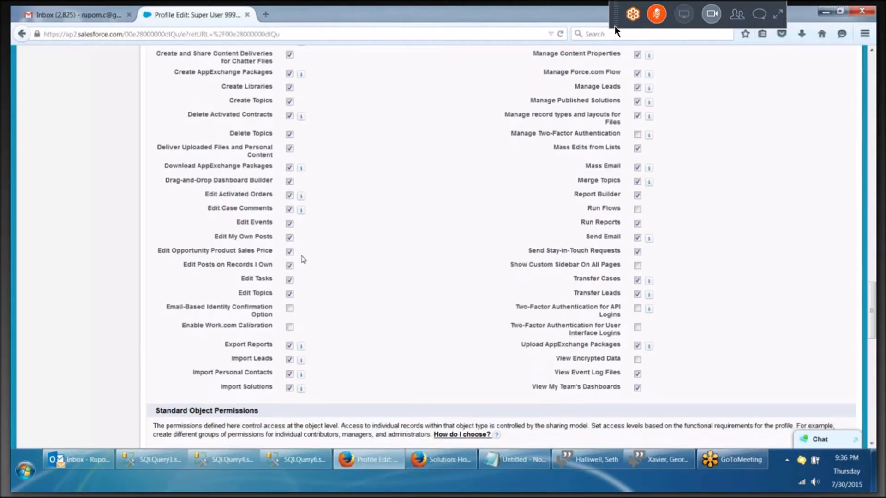
scroll(302, 258, "down", 3)
mouse_move(301, 256)
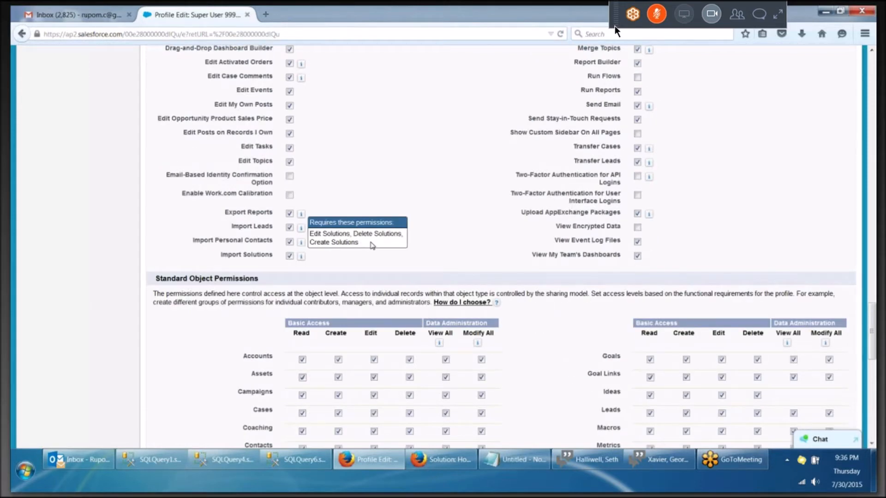
Step: Remove the Create permission for Accounts under Standard Object Permissions
scroll(373, 245, "down", 1)
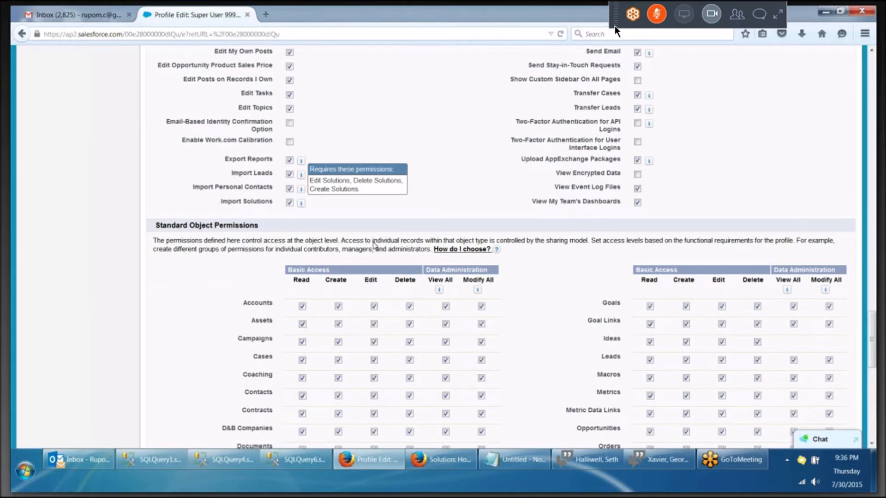
scroll(374, 245, "down", 2)
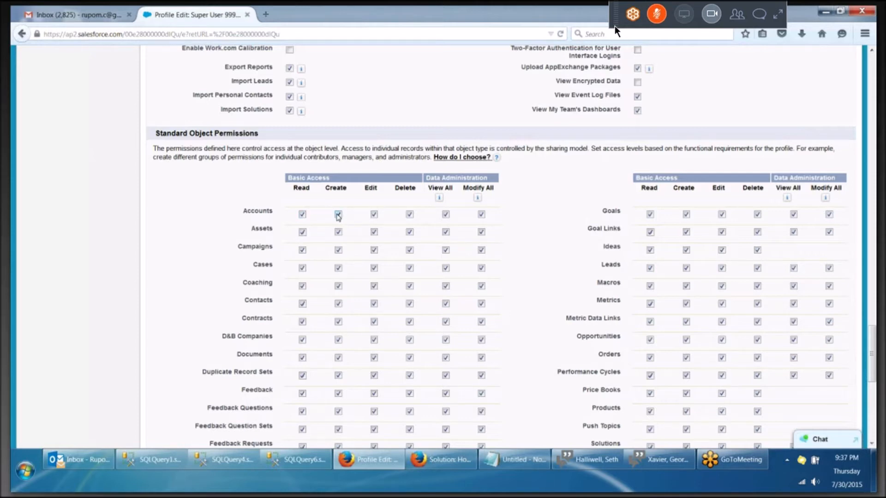
left_click(338, 215)
scroll(389, 208, "up", 3)
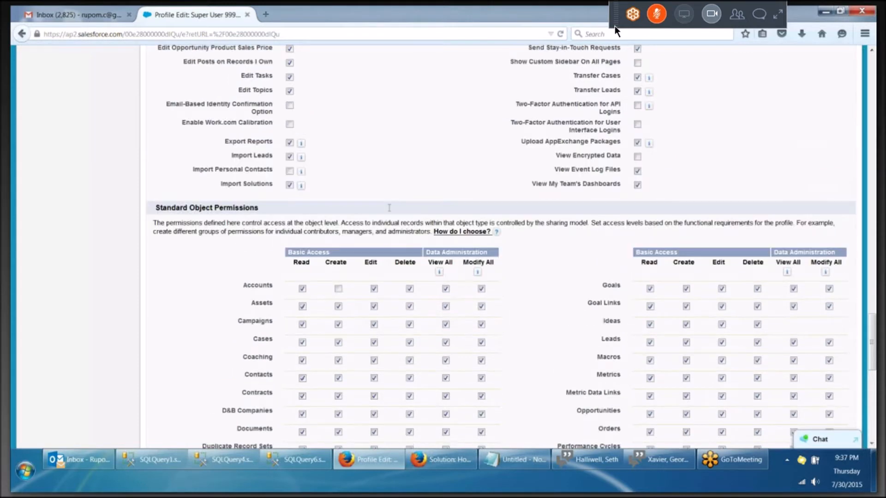
Step: View the Accounts home page in a separate browser tab and return to the profile being edited
scroll(390, 193, "up", 10)
scroll(389, 187, "up", 10)
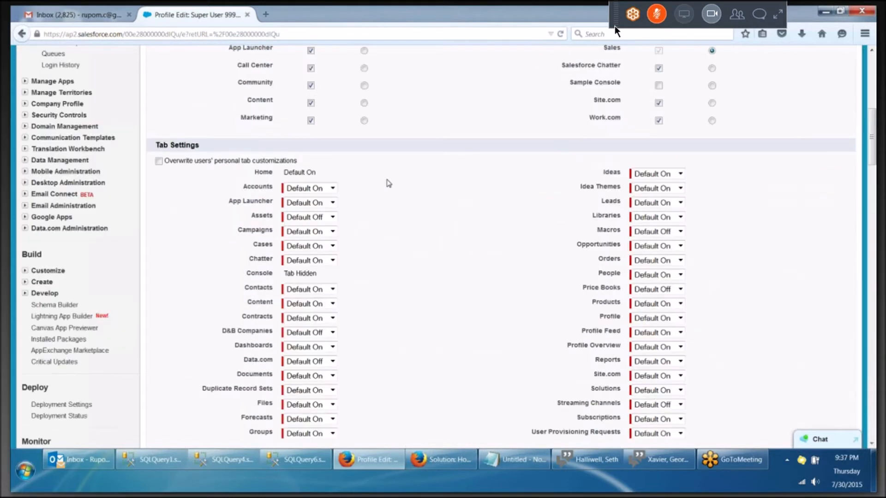
scroll(389, 183, "up", 7)
middle_click(193, 100)
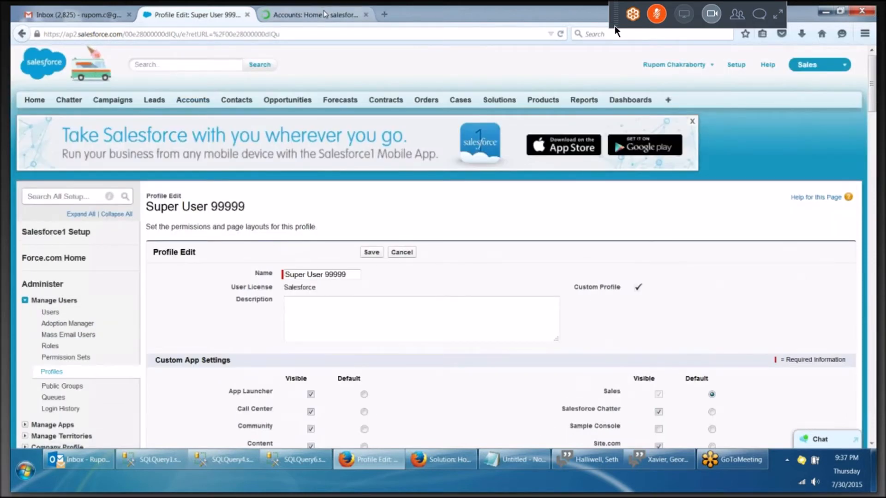
left_click(324, 13)
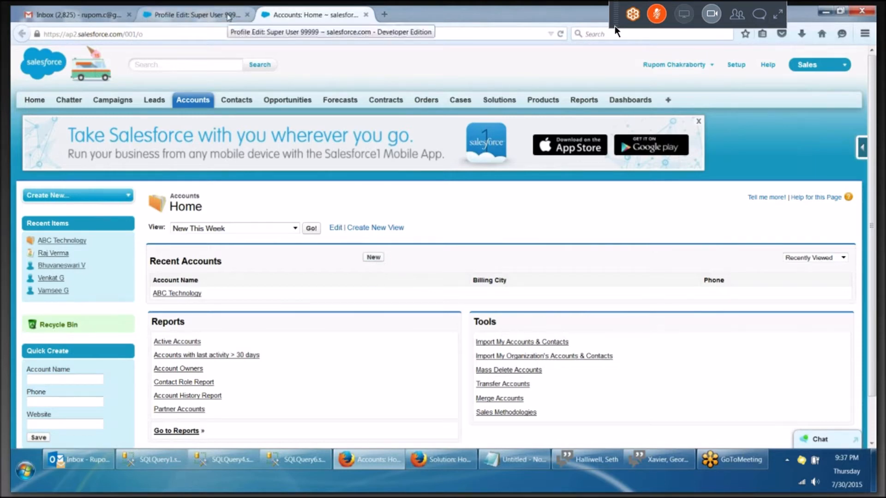
left_click(228, 17)
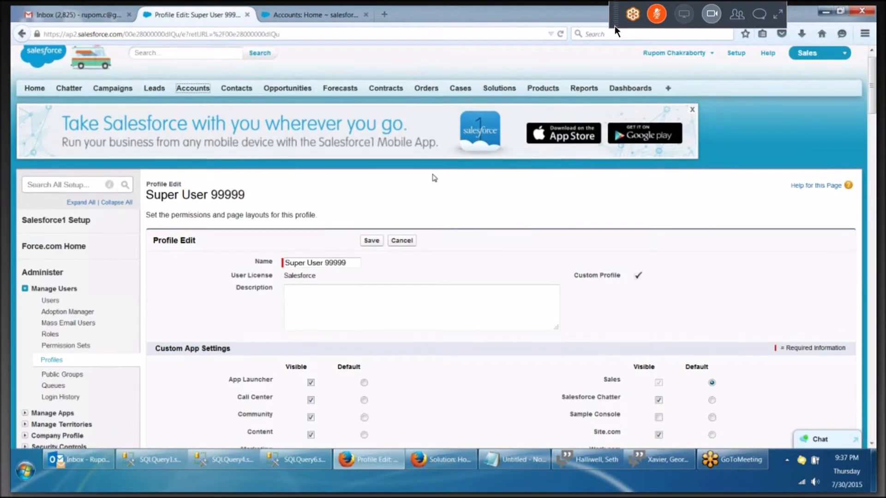
Step: Remove the Delete and Modify All permissions for Accounts under Standard Object Permissions
scroll(433, 212, "down", 15)
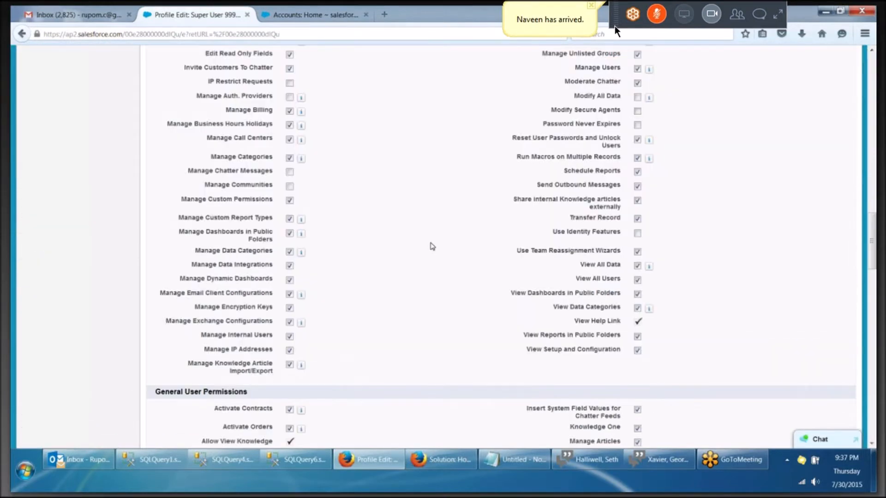
scroll(433, 246, "down", 6)
scroll(431, 260, "down", 15)
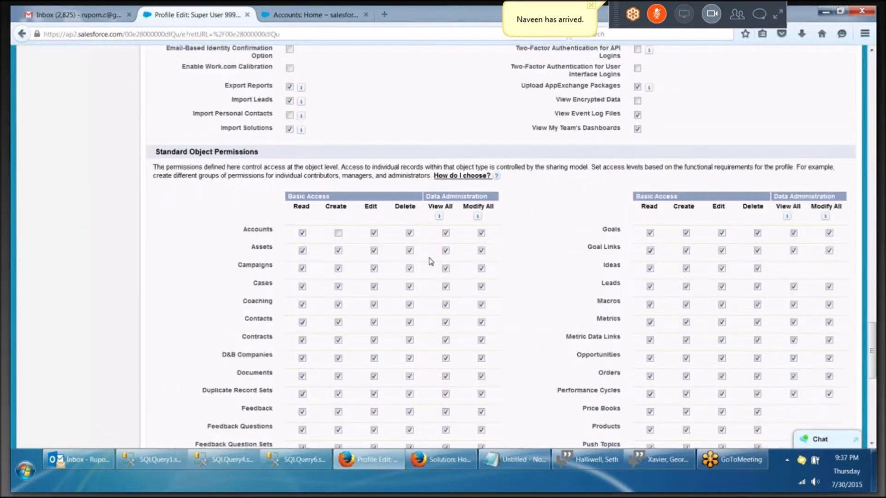
scroll(302, 219, "down", 1)
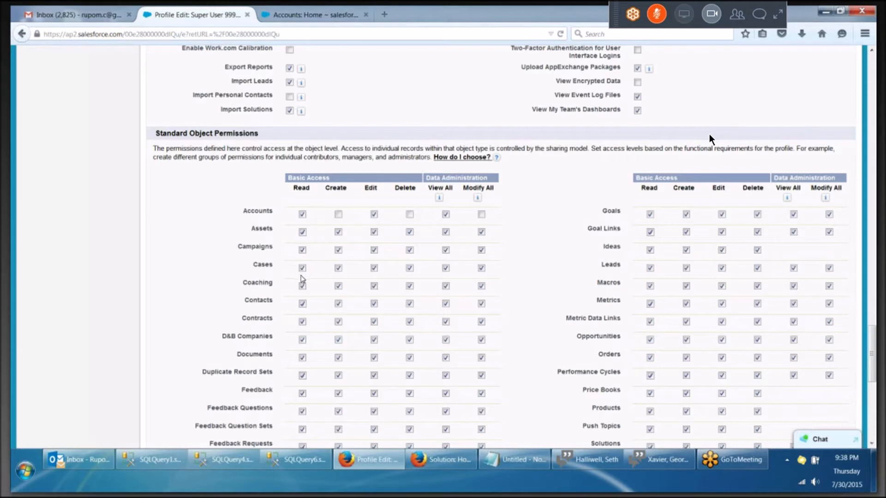
Step: Restrict the profile's access to Cases to Read and View All only
left_click(302, 268)
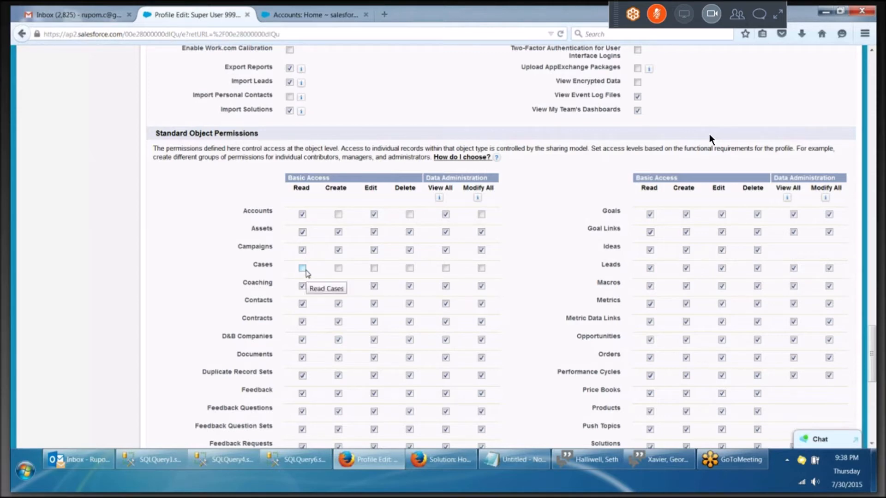
left_click(302, 268)
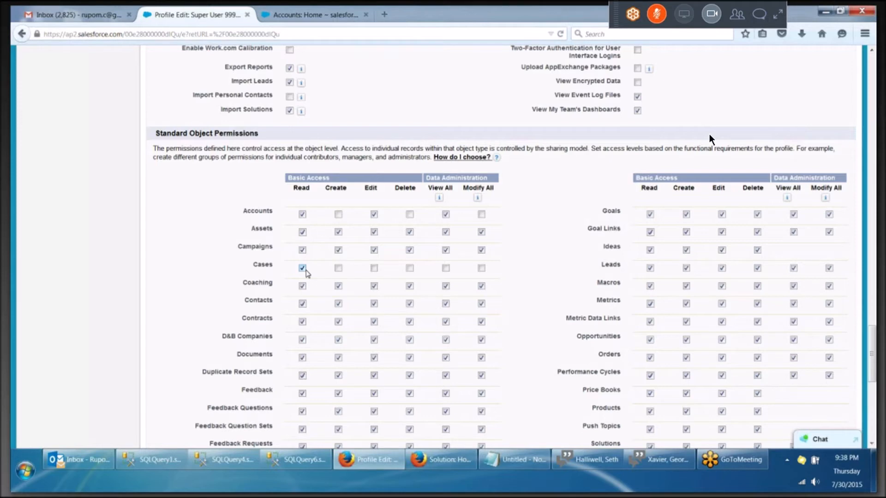
left_click(445, 269)
Step: Review the access levels of the remaining objects in the standard object permissions
scroll(710, 135, "down", 1)
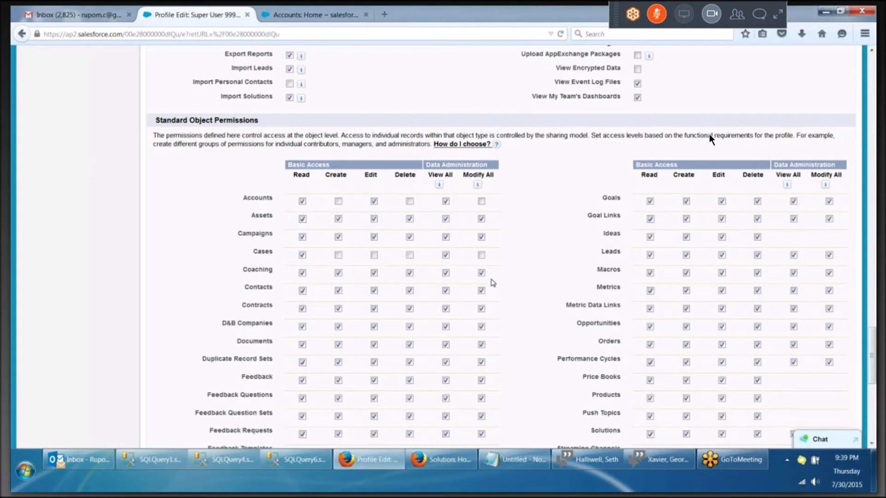
scroll(741, 167, "down", 3)
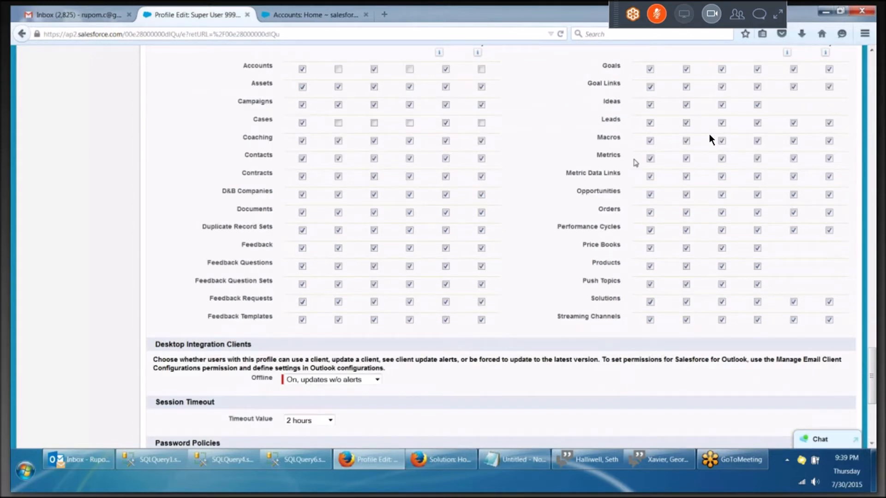
scroll(710, 135, "up", 1)
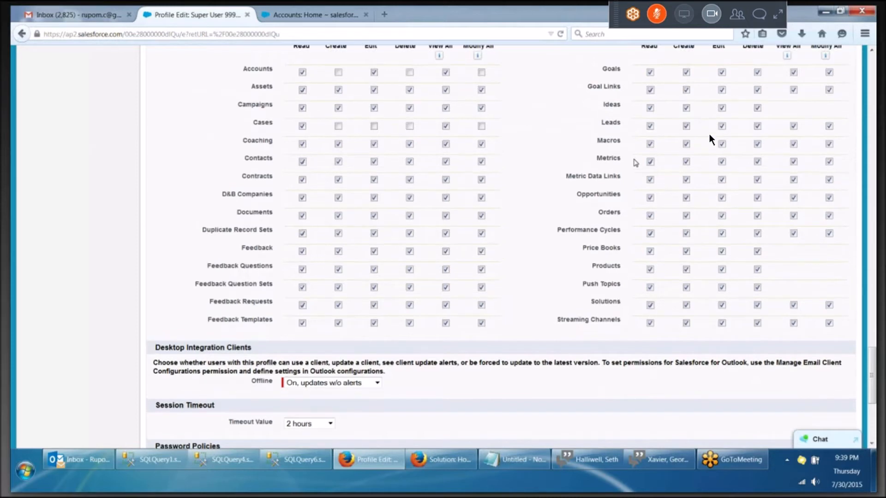
scroll(710, 138, "up", 2)
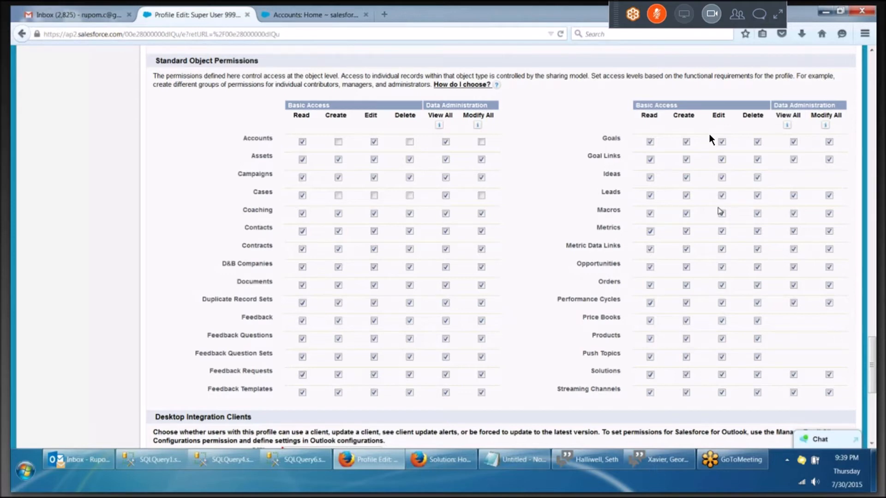
scroll(720, 211, "down", 3)
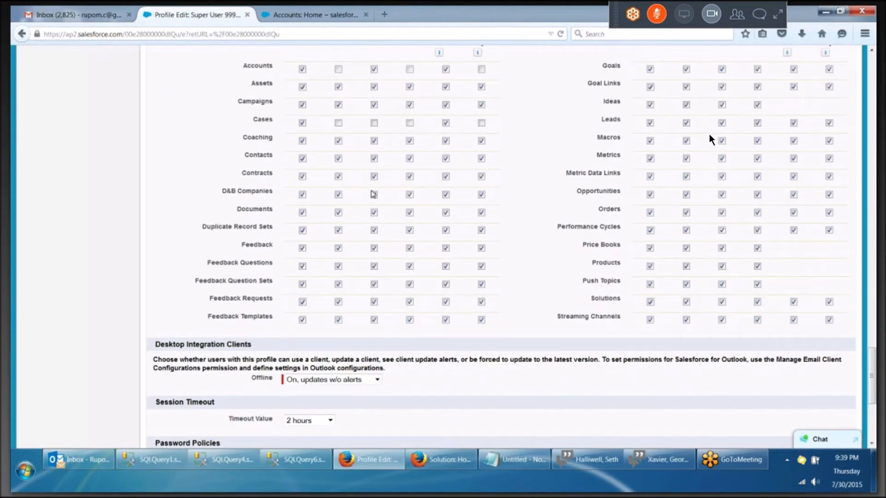
scroll(710, 139, "up", 3)
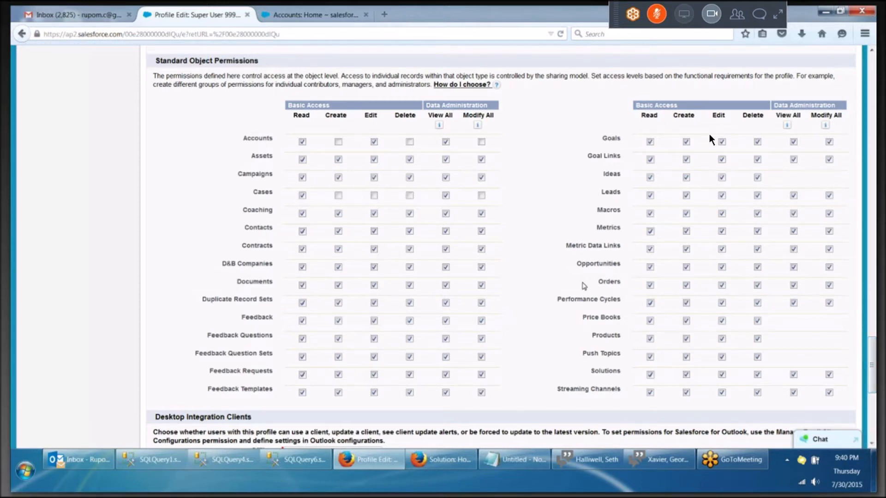
Step: Set the profile's session timeout value to 15 minutes
scroll(584, 286, "down", 1)
scroll(584, 286, "down", 5)
left_click(326, 275)
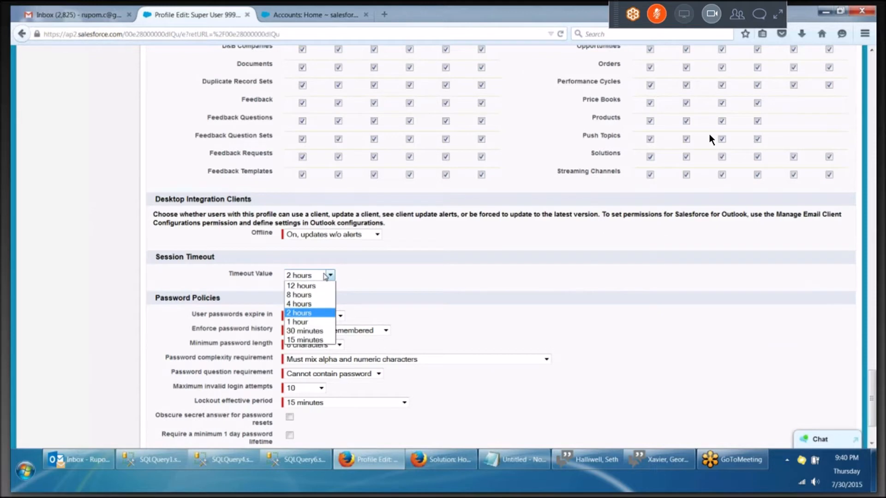
left_click(307, 340)
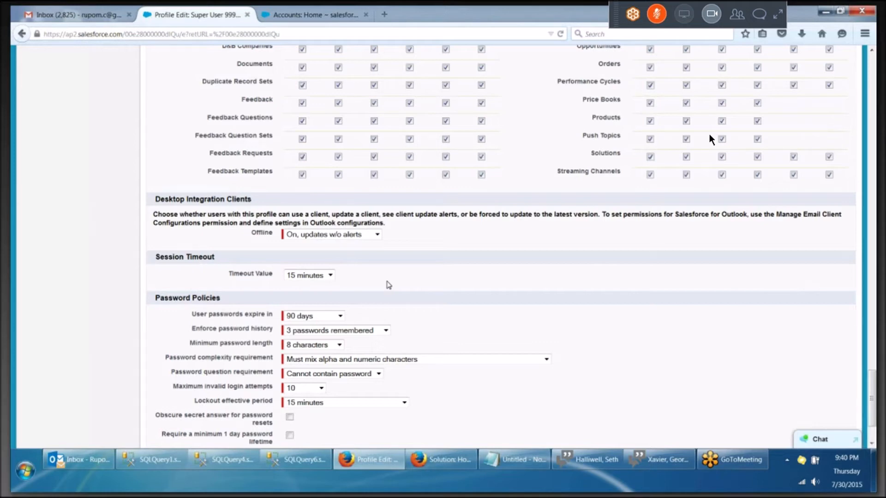
Step: Try a session timeout value of 12 hours and return it to 15 minutes
left_click(323, 277)
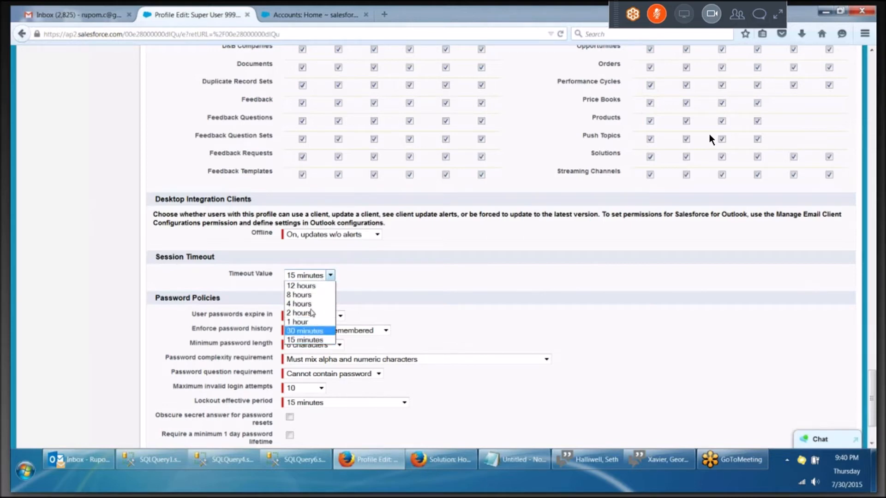
left_click(305, 285)
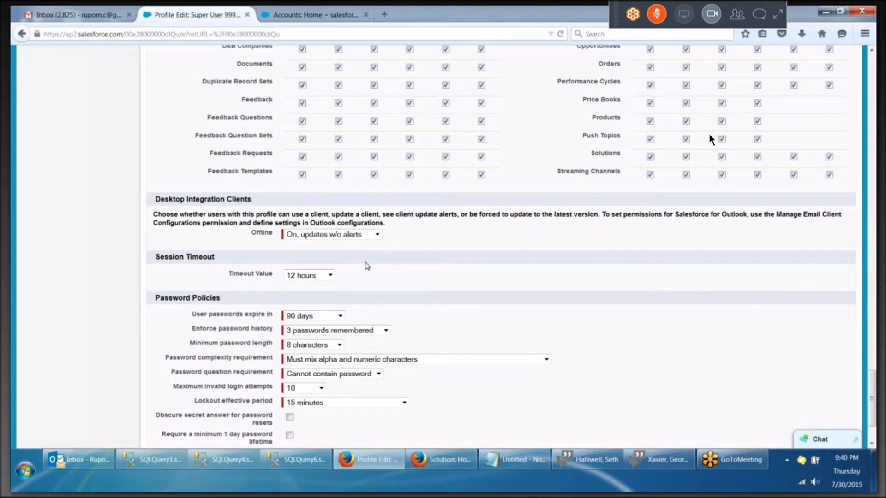
left_click(331, 276)
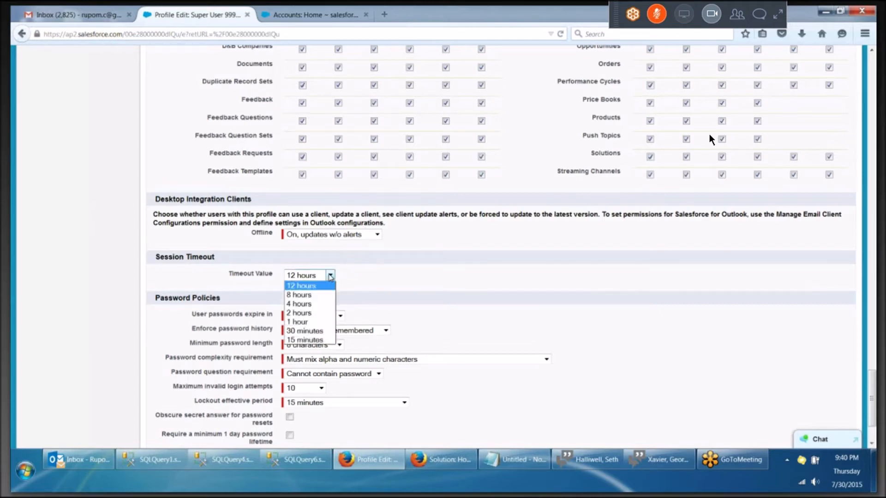
left_click(303, 340)
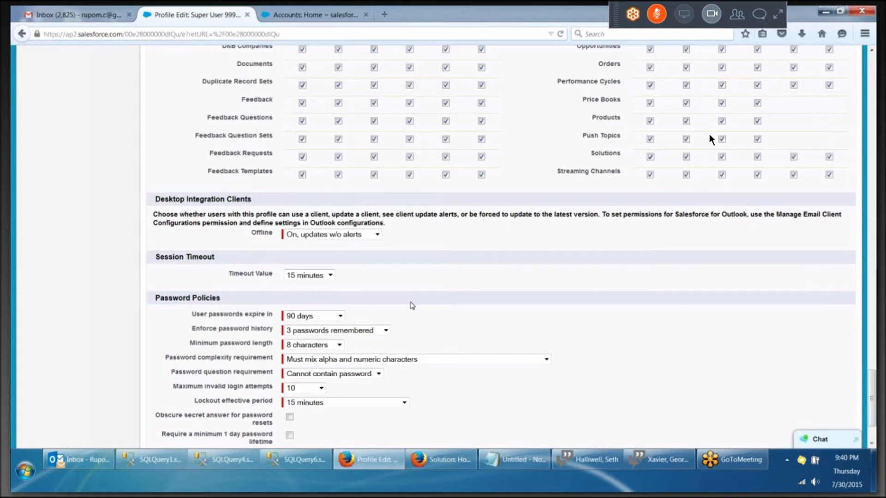
Step: Set user passwords to expire in 30 days under Password Policies
scroll(411, 302, "down", 1)
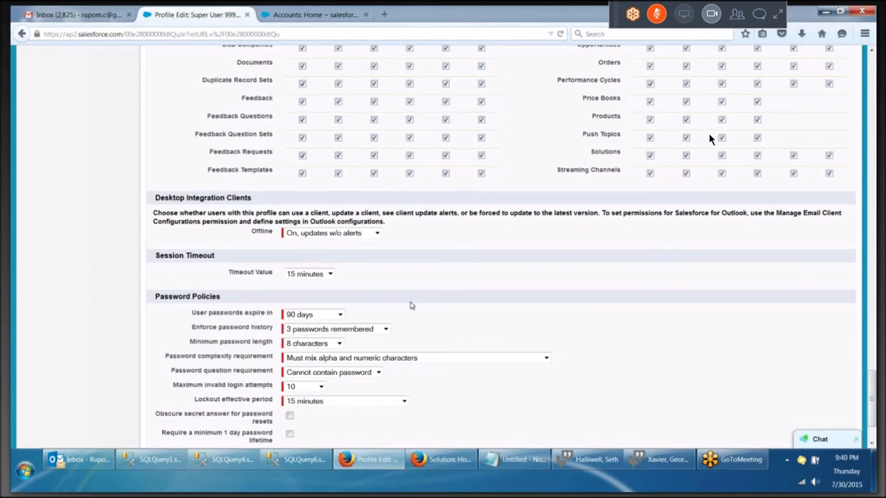
scroll(412, 305, "down", 3)
left_click(333, 242)
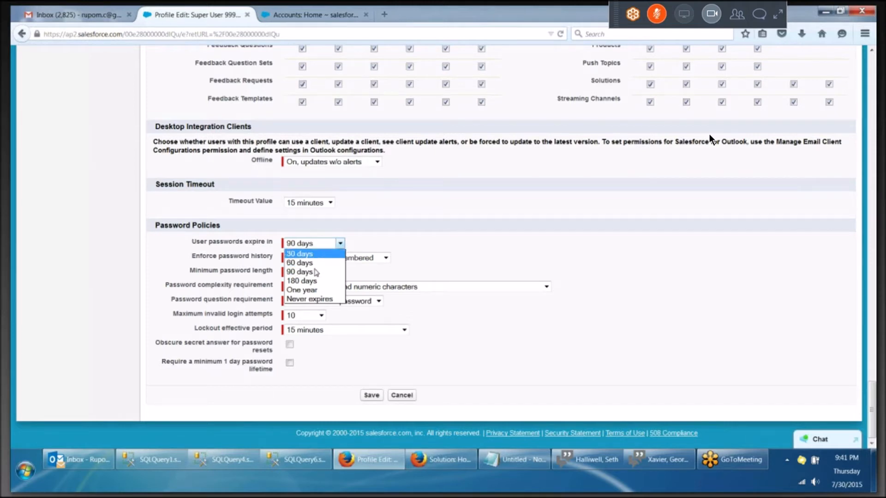
left_click(312, 300)
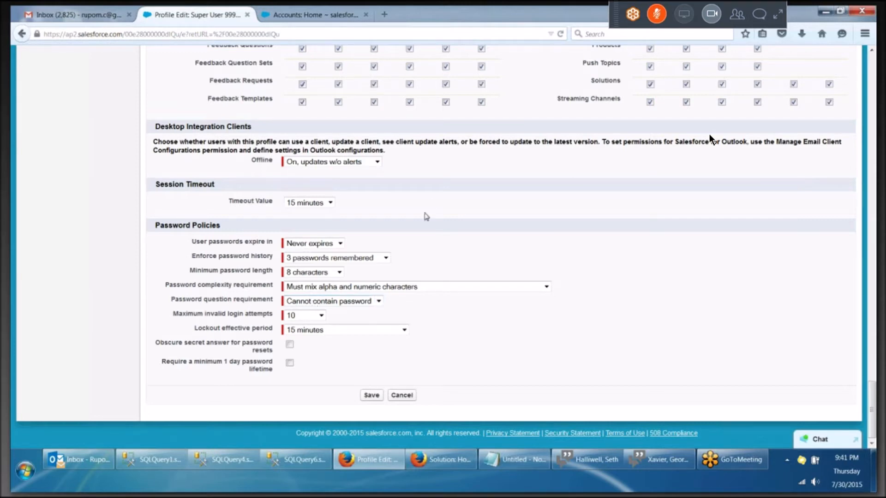
left_click(340, 243)
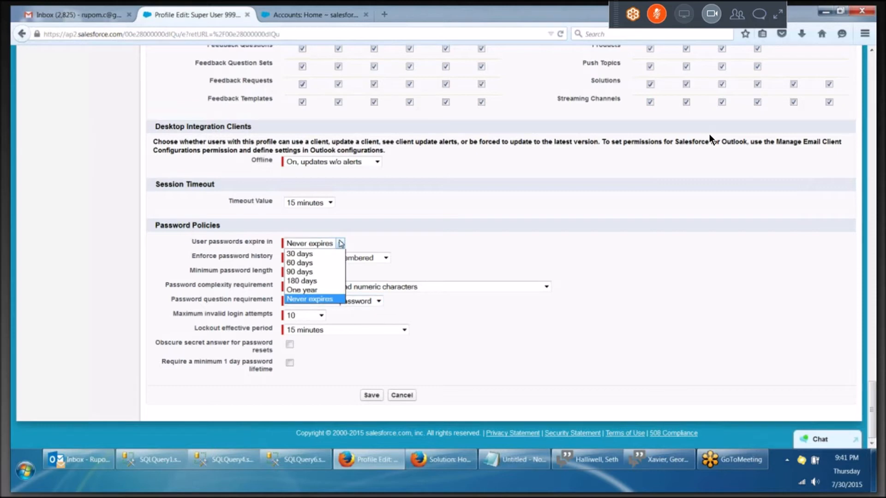
left_click(318, 253)
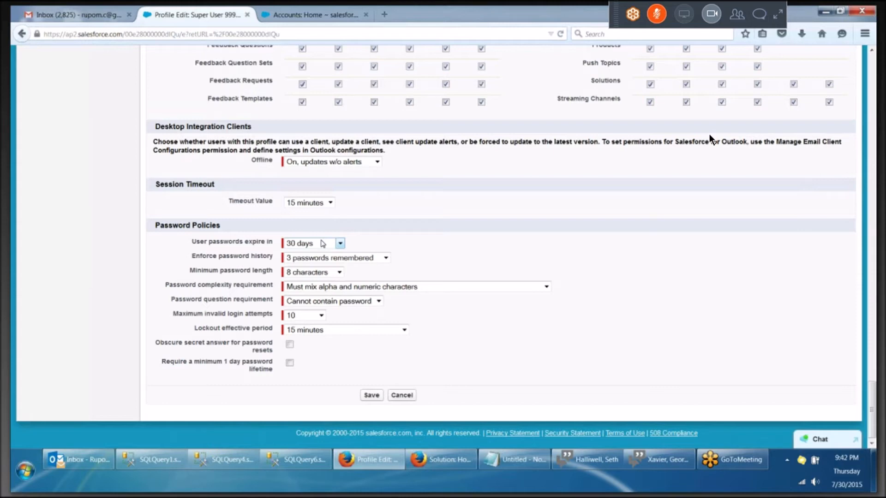
scroll(323, 245, "up", 3)
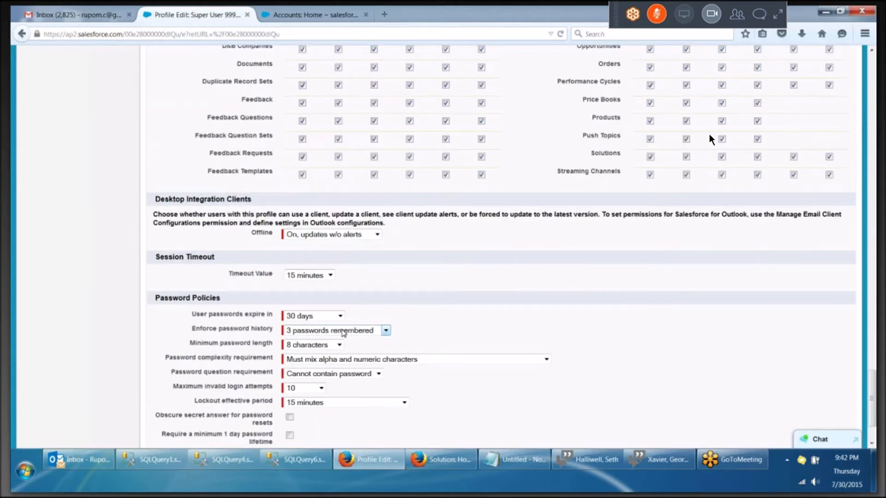
left_click(344, 333)
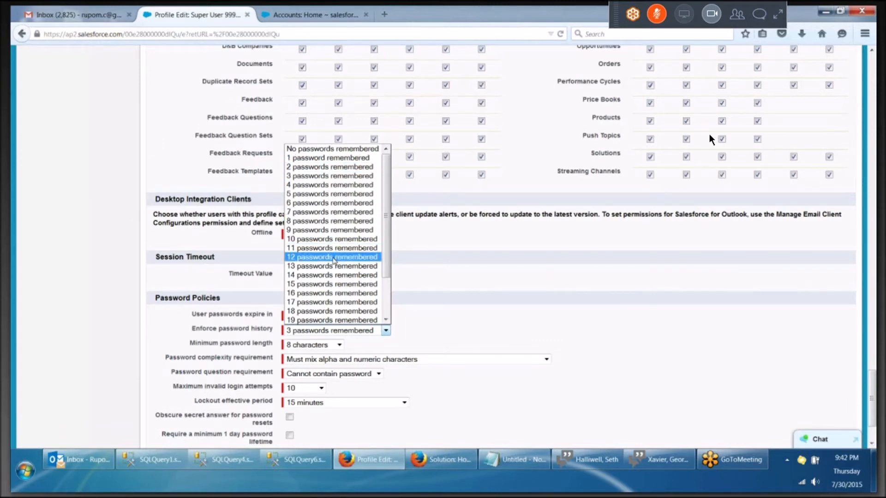
scroll(334, 260, "down", 2)
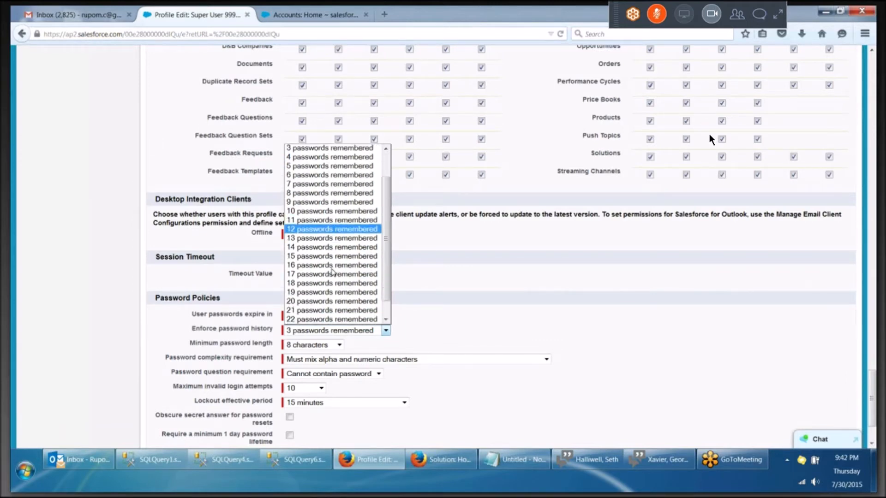
scroll(333, 273, "down", 1)
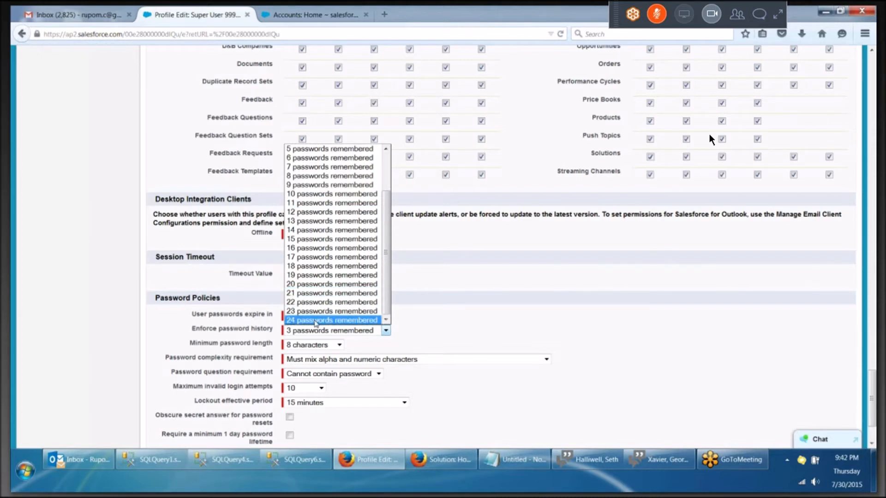
scroll(316, 323, "up", 1)
scroll(315, 323, "up", 1)
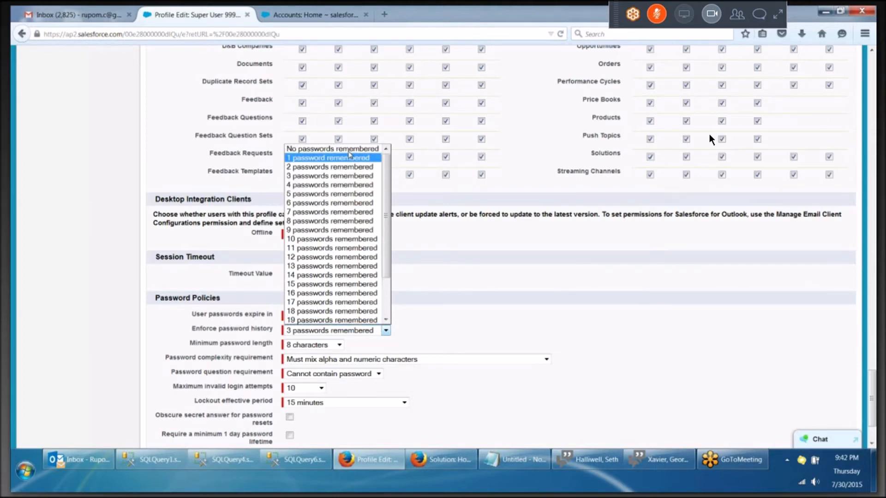
left_click(497, 330)
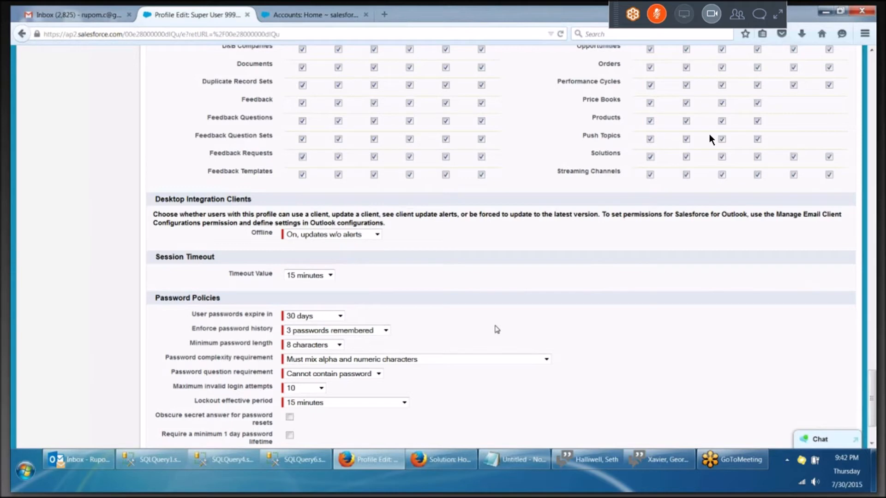
Step: Set the enforced password history to 2 passwords remembered
left_click(344, 332)
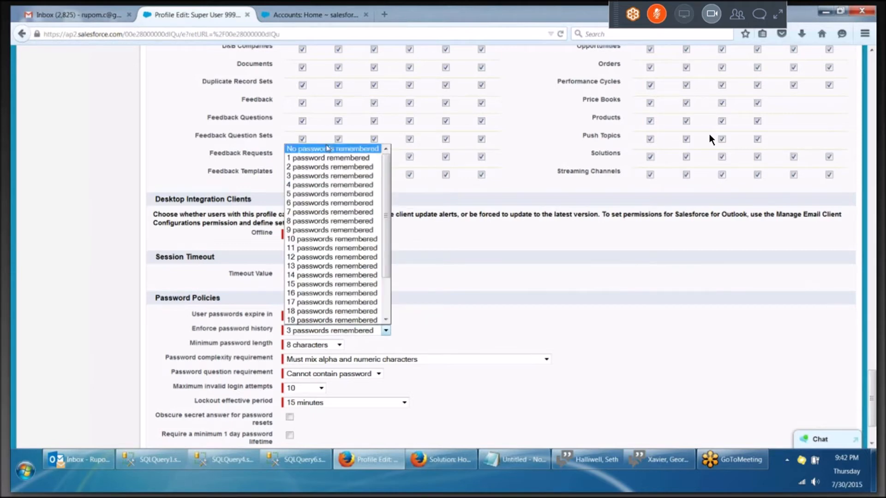
left_click(328, 147)
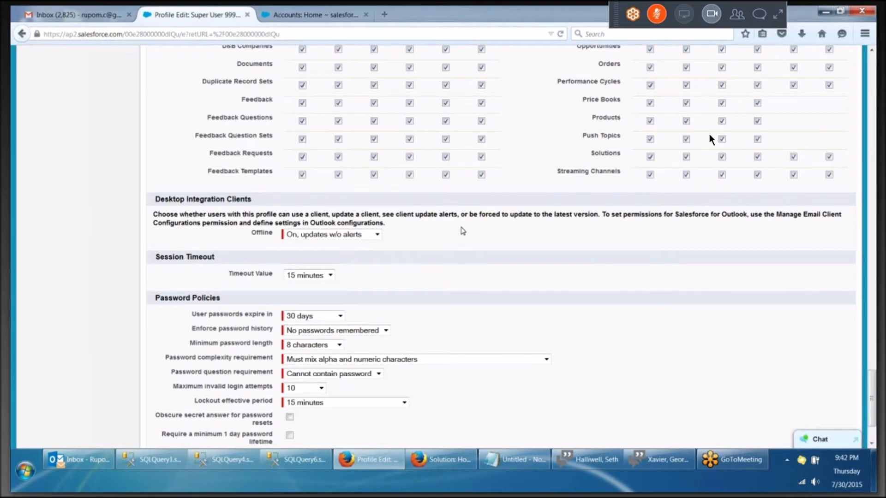
left_click(374, 332)
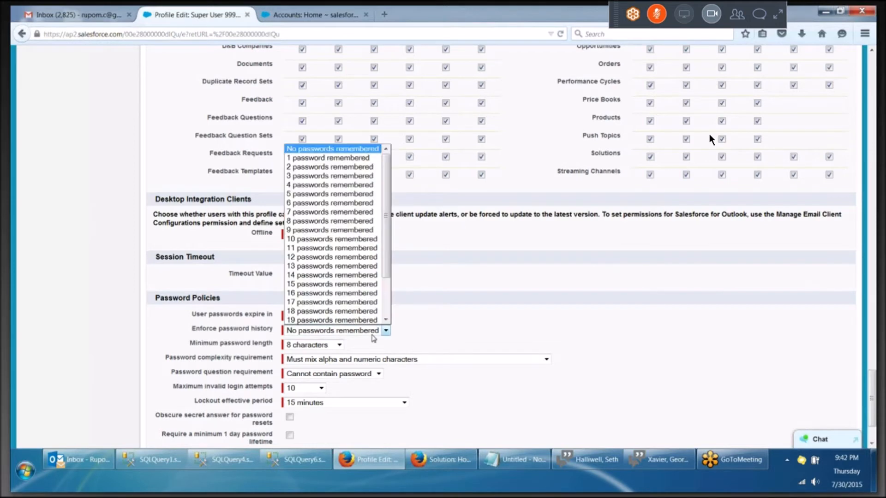
left_click(330, 166)
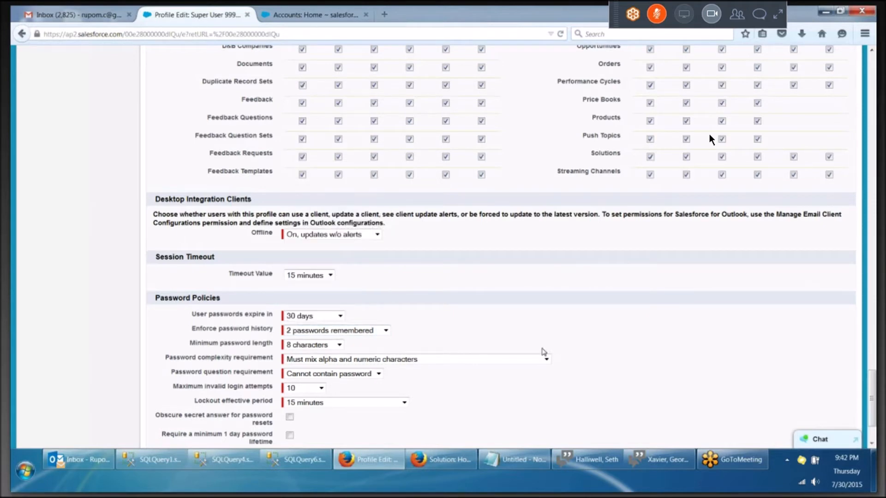
Step: Set the minimum password length to 15 characters
scroll(544, 352, "down", 3)
left_click(320, 273)
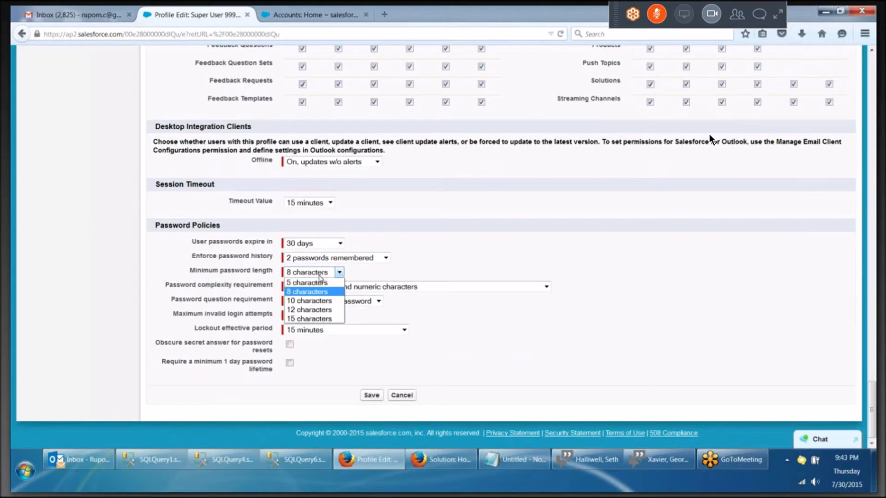
scroll(319, 277, "up", 3)
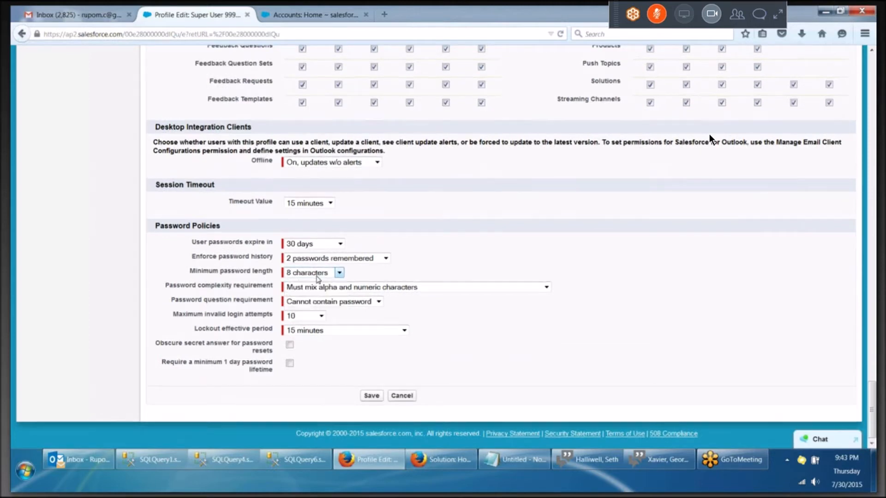
left_click(312, 346)
left_click(309, 391)
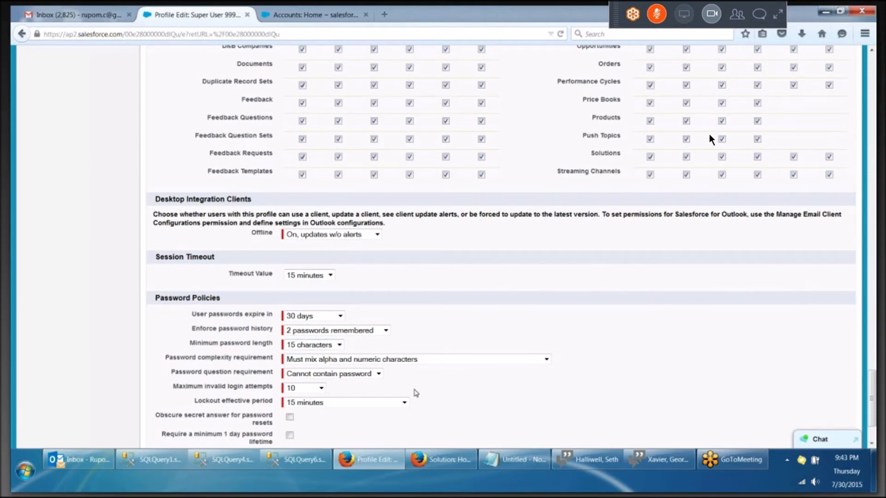
Step: Set the password complexity requirement to "Must mix numbers, uppercase and lowercase letters, and special characters"
left_click(417, 360)
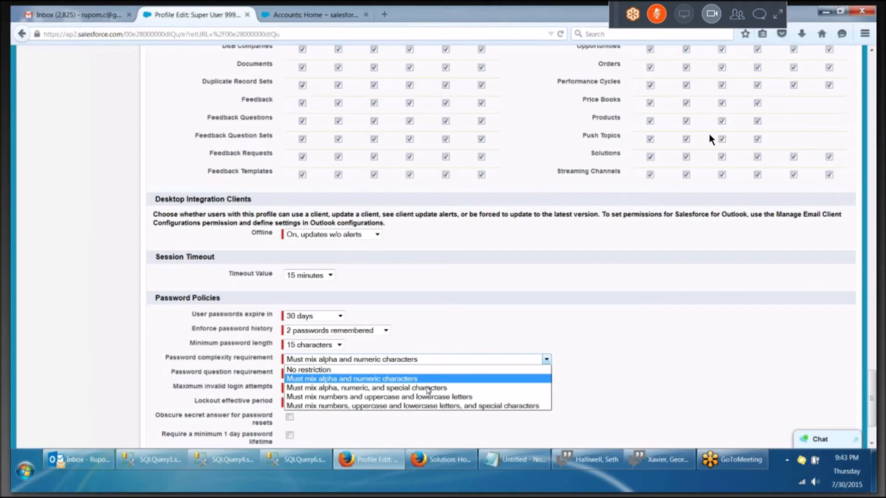
left_click(421, 406)
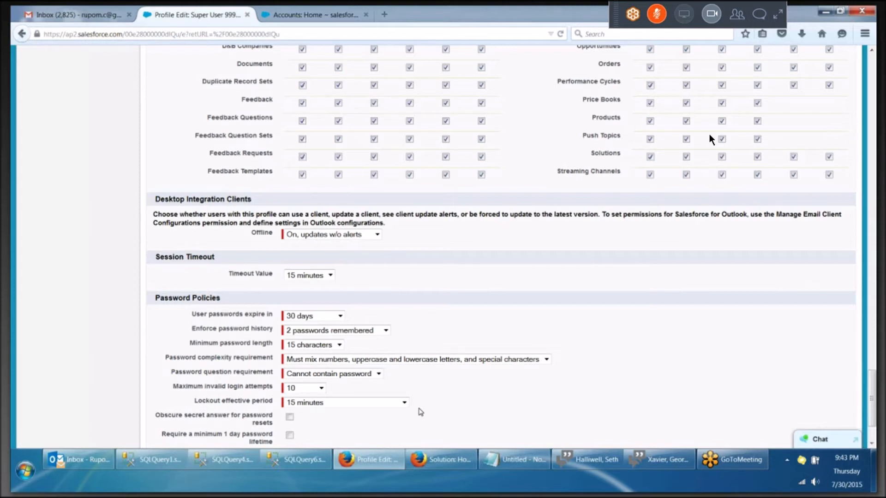
left_click(349, 379)
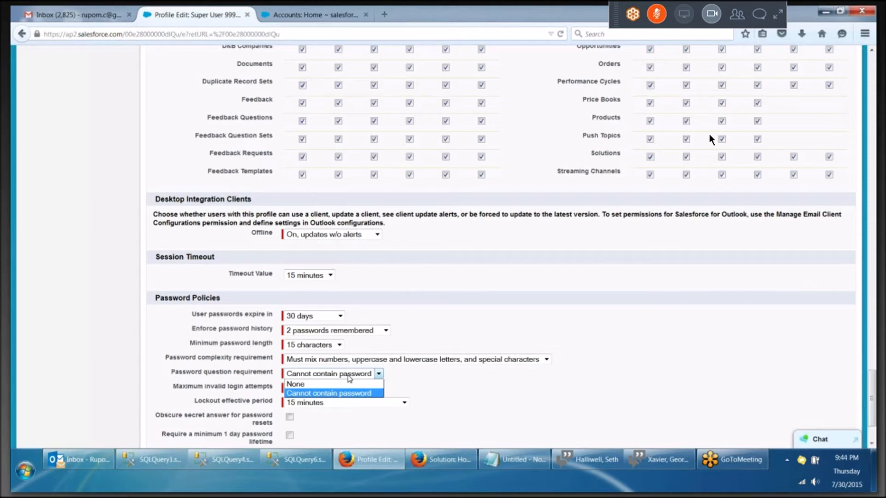
left_click(551, 396)
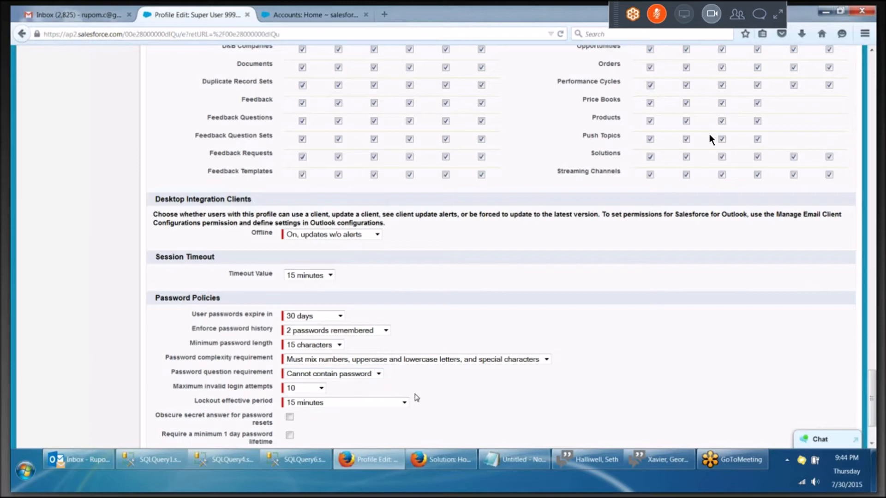
Step: Set the maximum invalid login attempts to 3
left_click(322, 389)
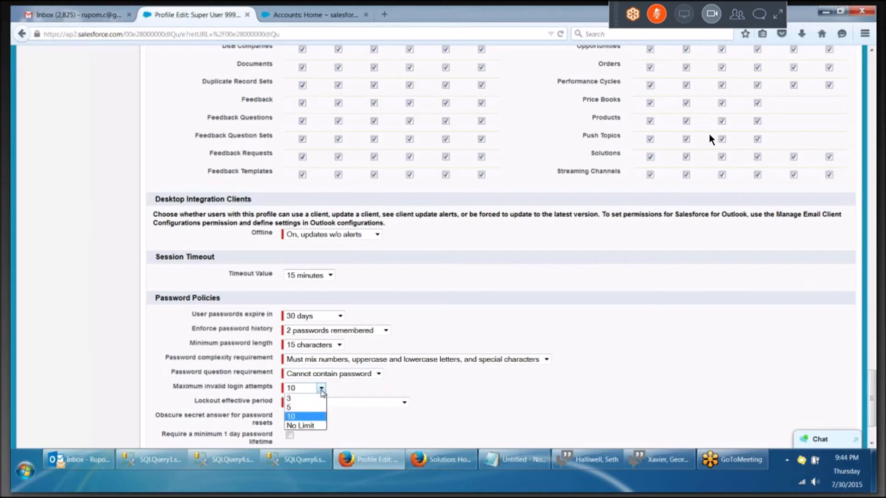
left_click(307, 399)
left_click(323, 389)
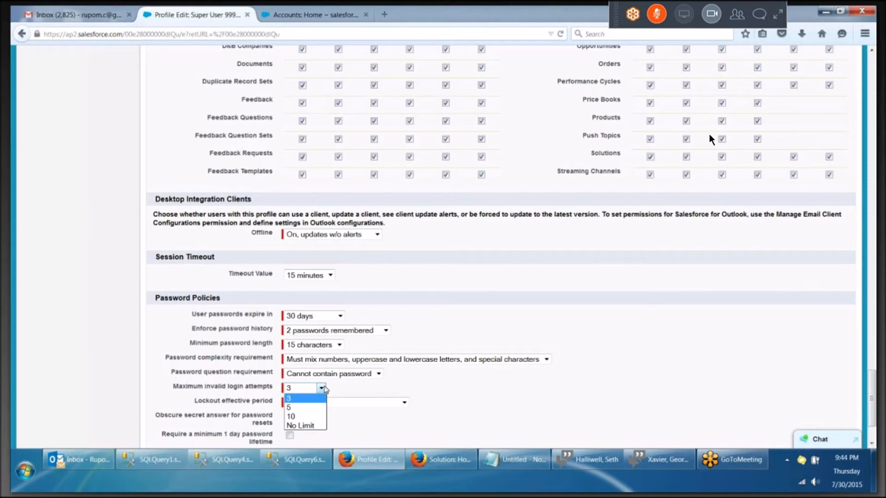
left_click(299, 399)
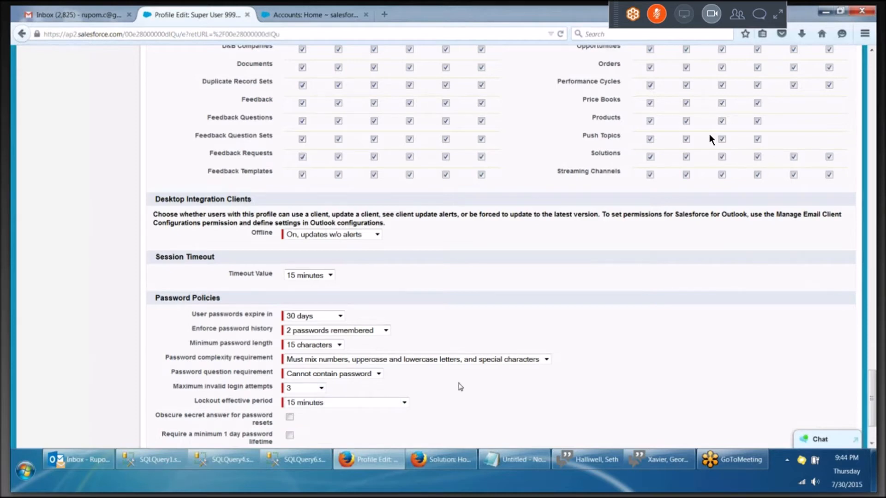
Step: Choose 15 minutes as the lockout effective period
scroll(460, 387, "down", 3)
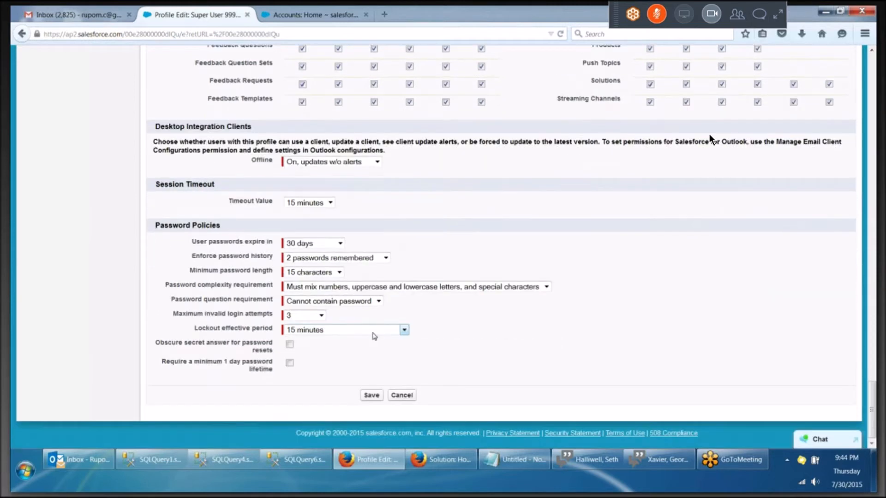
left_click(375, 334)
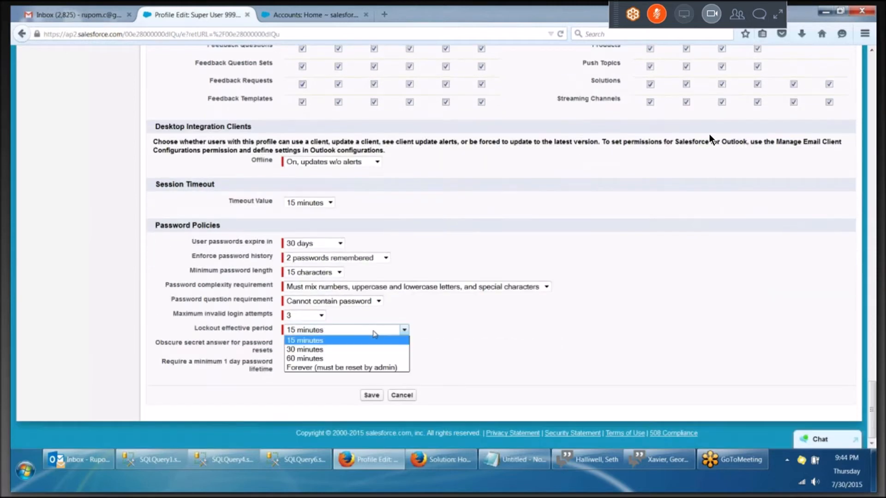
left_click(313, 340)
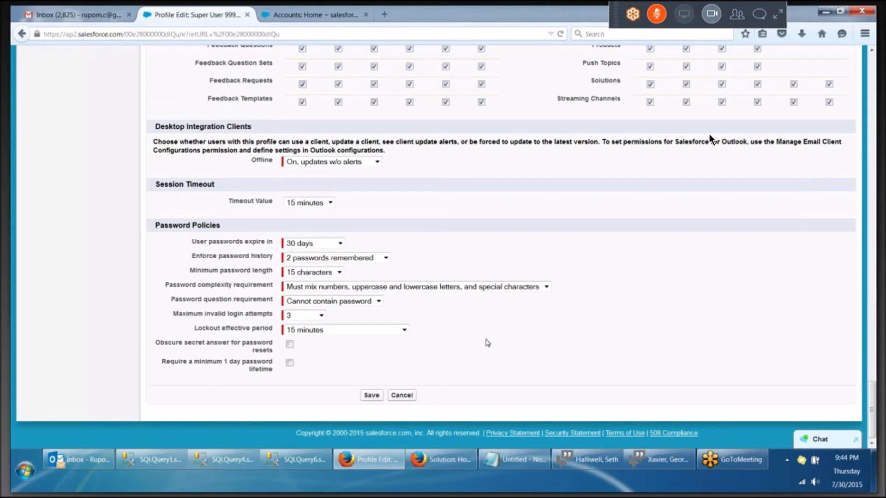
Step: Enable obscuring the secret answer for password resets and requiring a minimum 1 day password lifetime, and save the profile
left_click(290, 345)
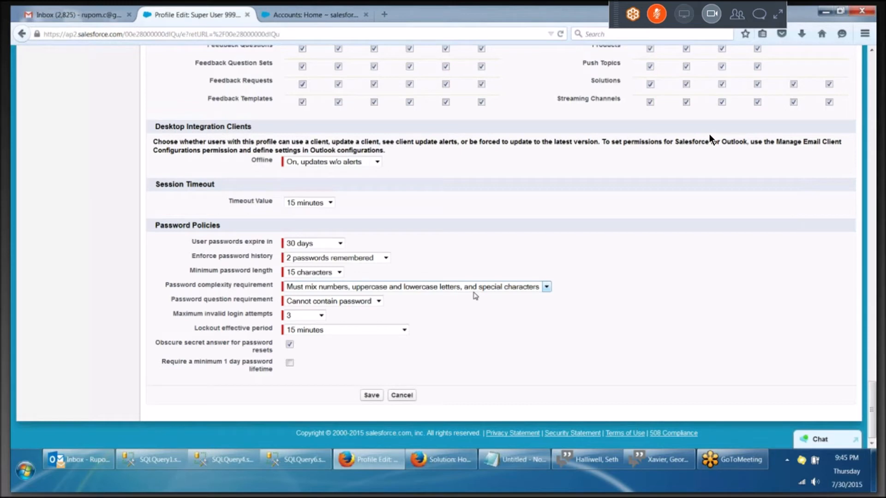
left_click(289, 363)
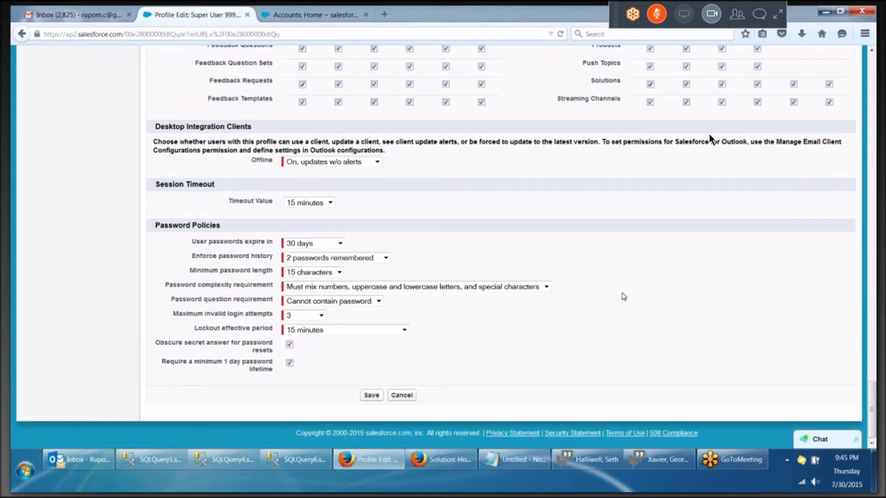
left_click(370, 397)
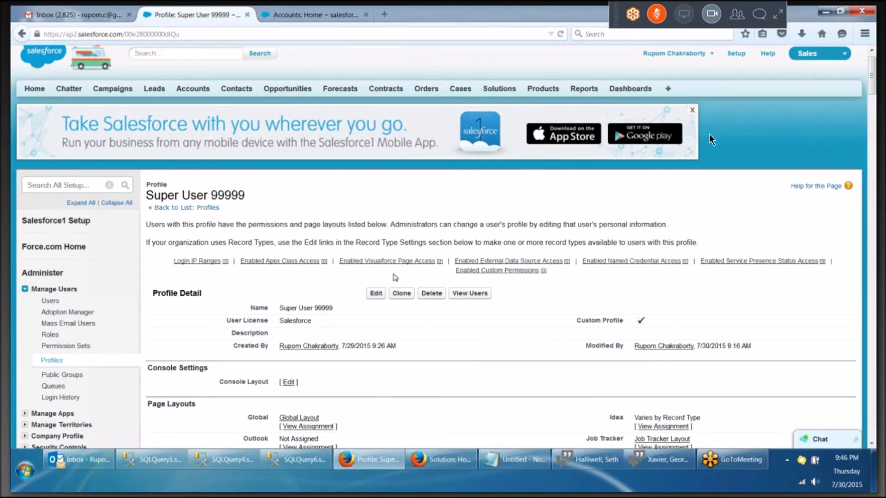
Step: Open the Account field-level security settings of the Super User 99999 profile
scroll(395, 277, "down", 15)
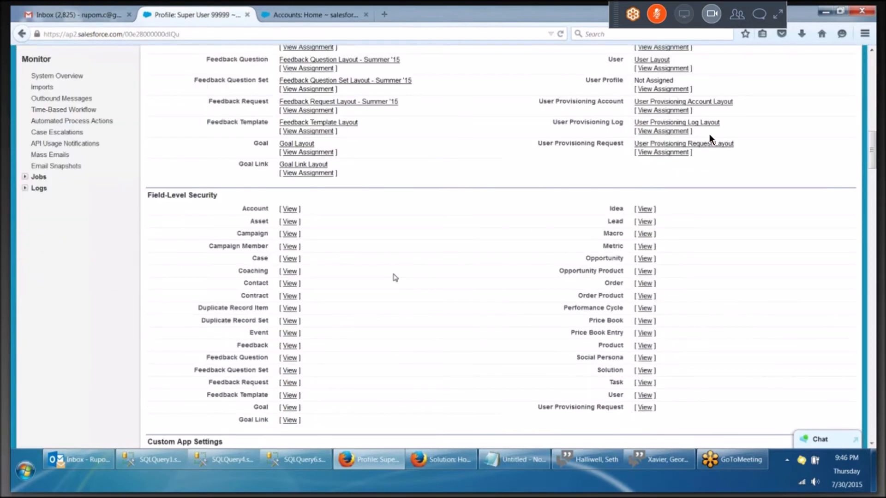
scroll(711, 138, "down", 3)
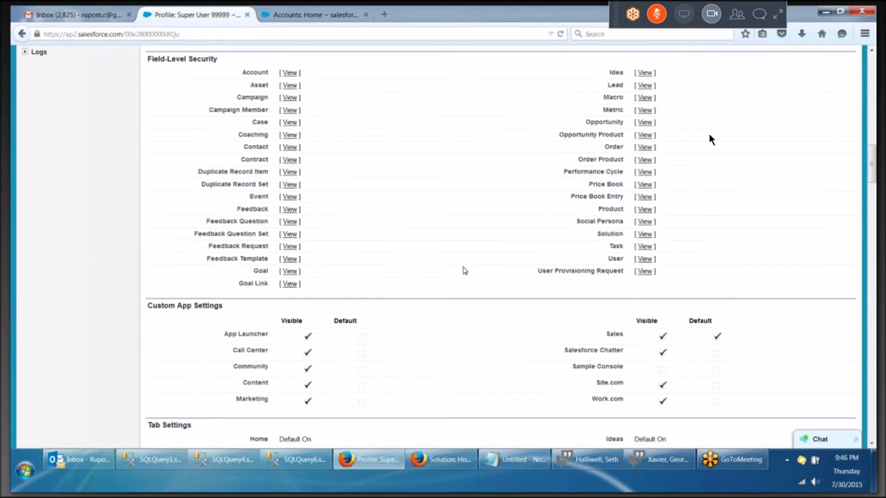
scroll(289, 138, "up", 1)
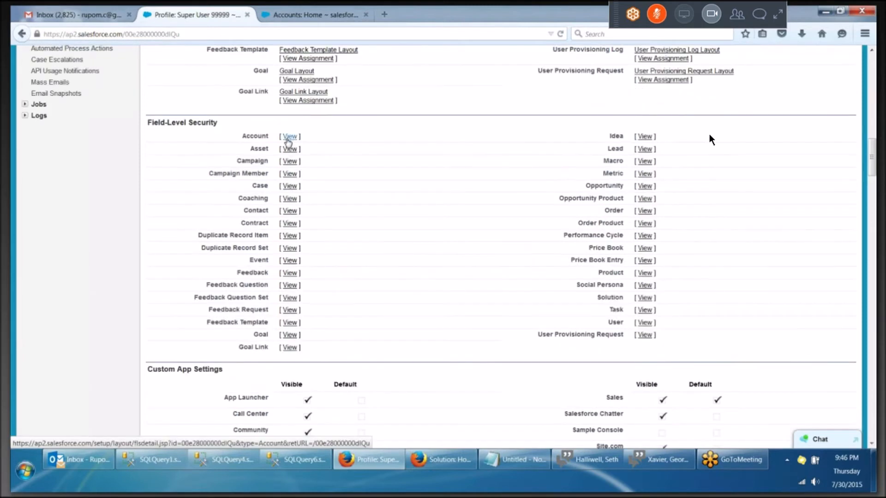
left_click(289, 137)
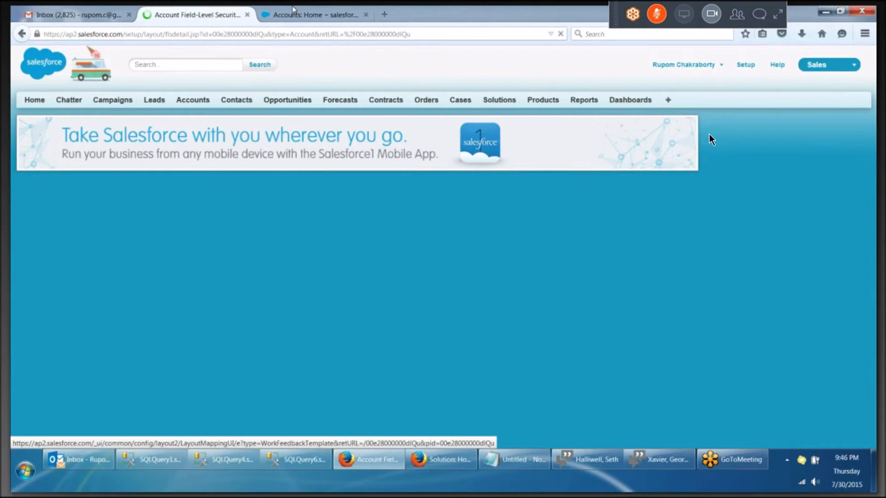
Step: Check the fields of the ABC Technology account and open the profile's Account field-level security for editing
left_click(290, 14)
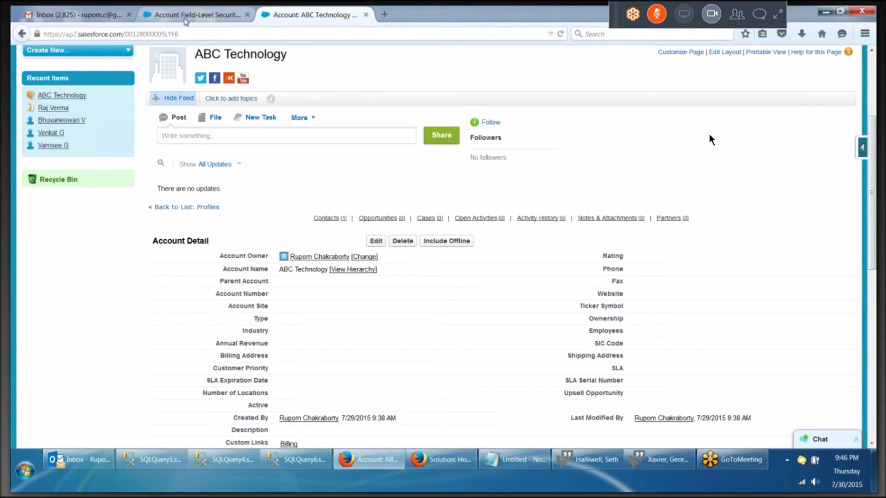
left_click(184, 18)
left_click(375, 232)
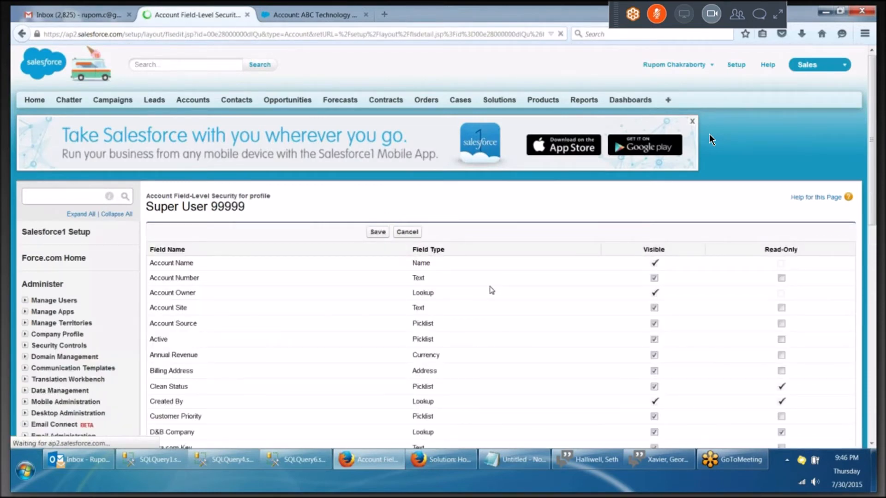
Step: Mark the Website field as read-only in the profile's Account field-level security
scroll(711, 140, "down", 1)
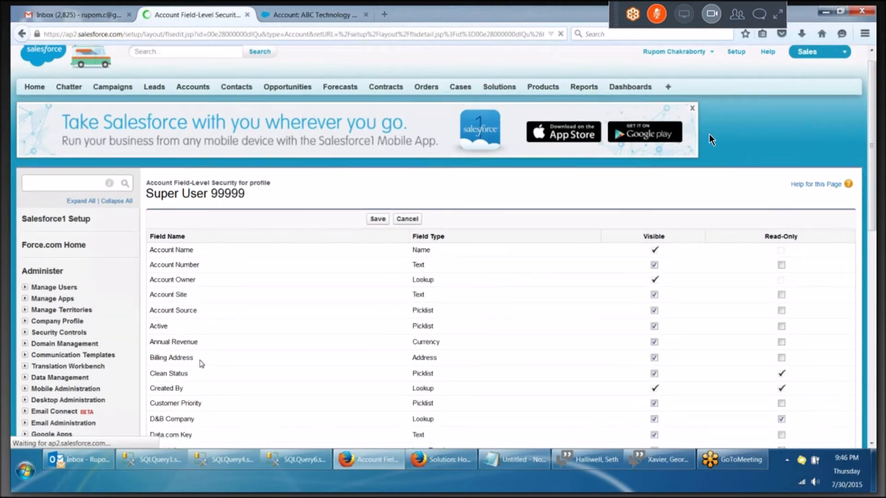
scroll(709, 136, "down", 3)
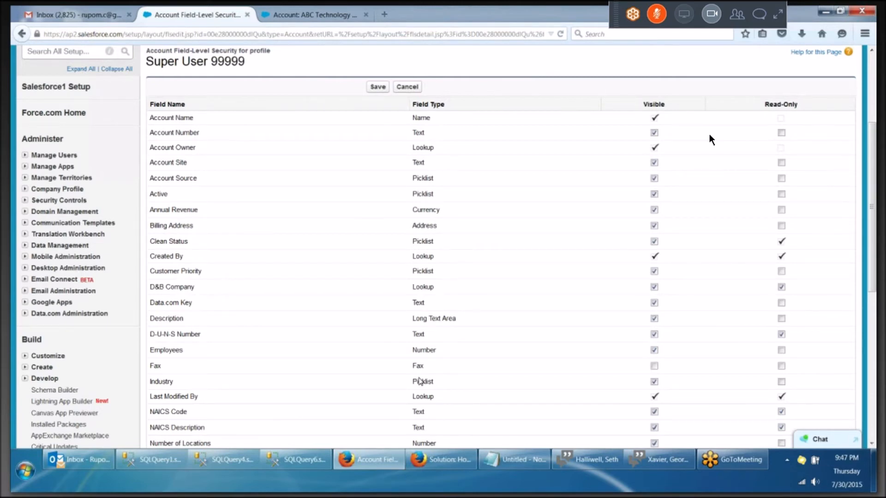
scroll(709, 139, "down", 1)
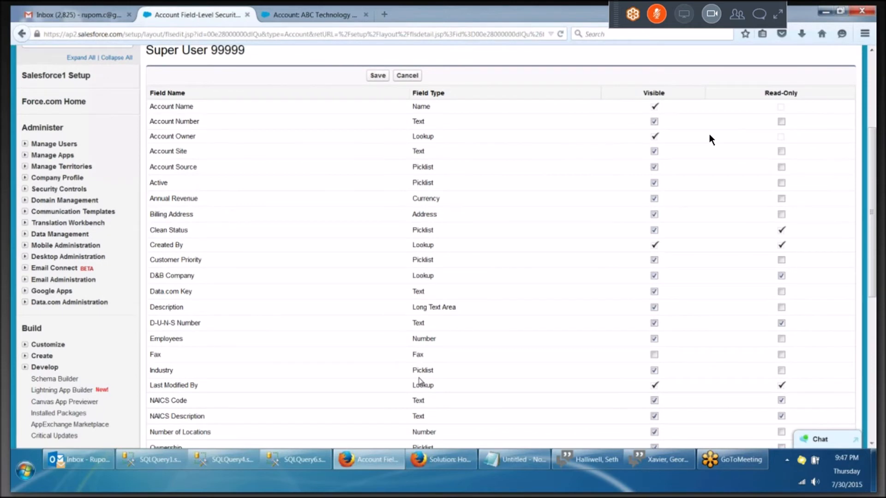
scroll(710, 140, "down", 5)
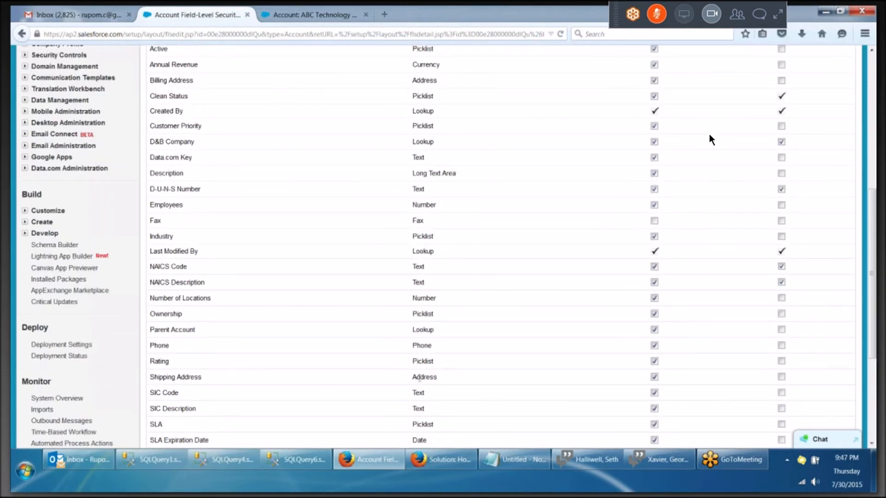
scroll(711, 140, "down", 5)
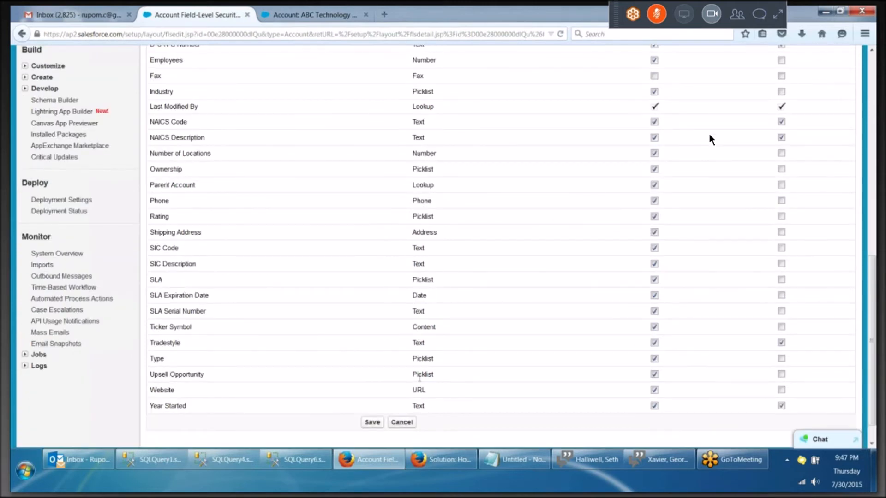
scroll(656, 369, "down", 1)
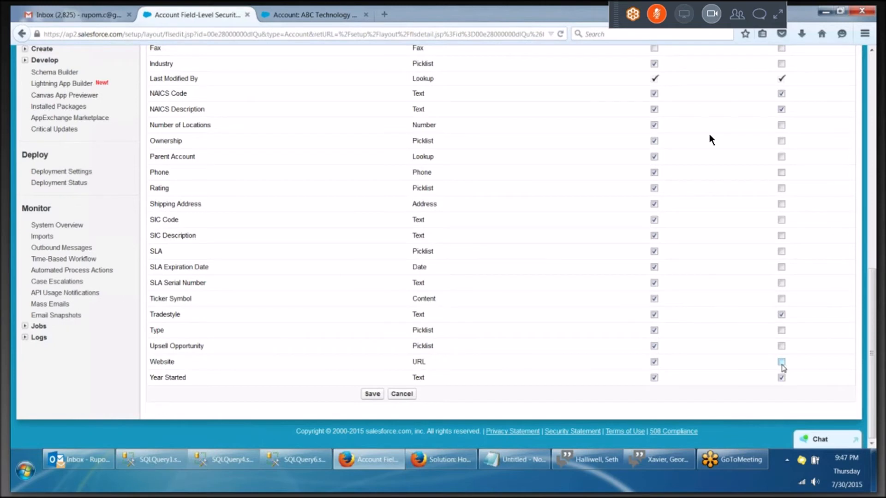
left_click(781, 363)
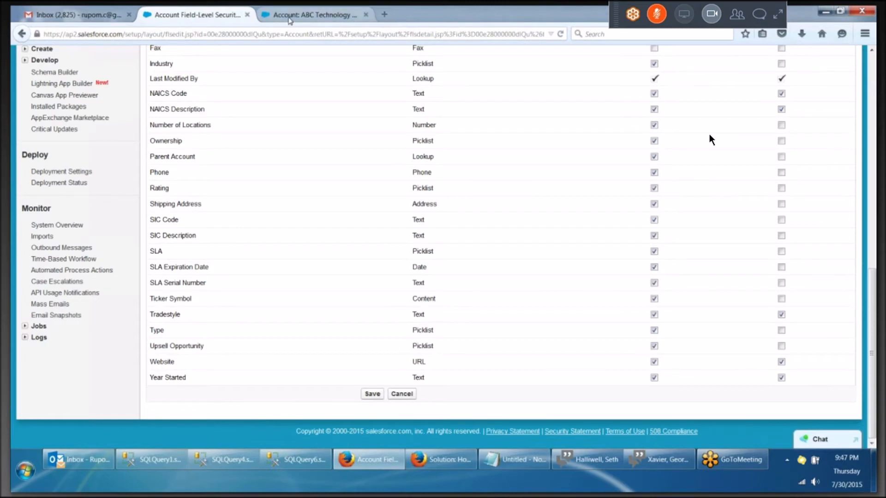
left_click(289, 18)
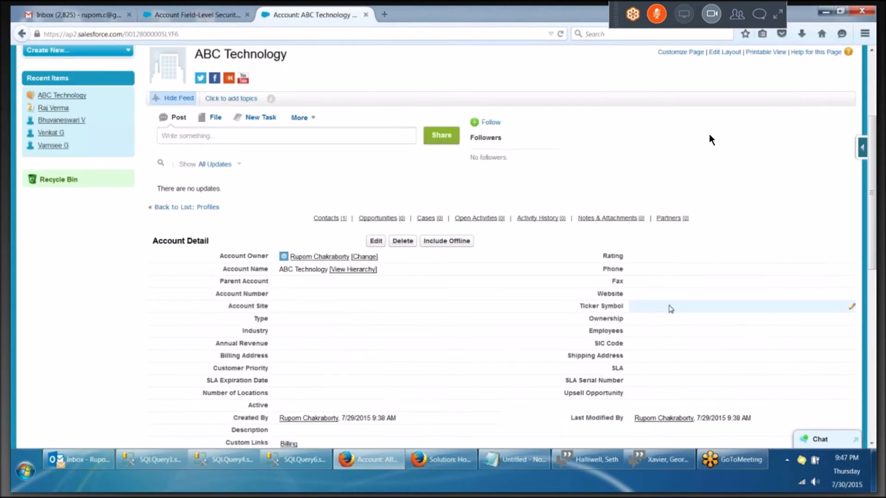
scroll(710, 134, "down", 1)
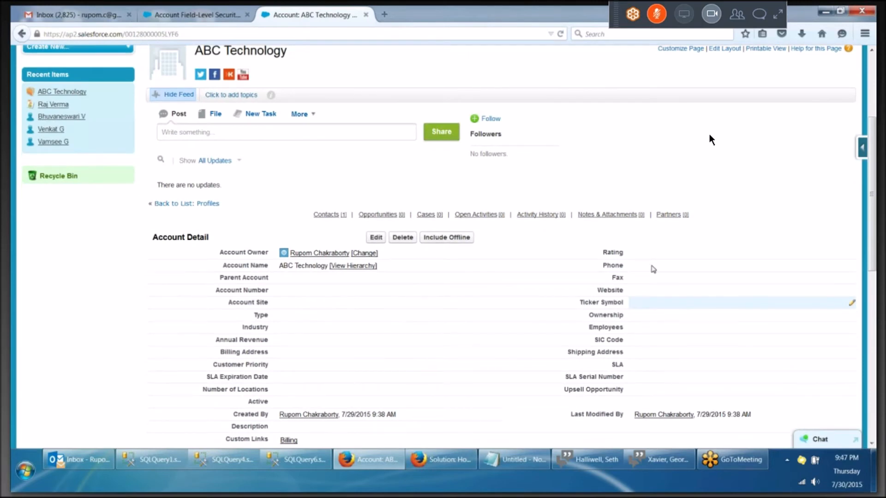
scroll(654, 269, "down", 3)
double_click(655, 223)
type("WWW.ABC.COM")
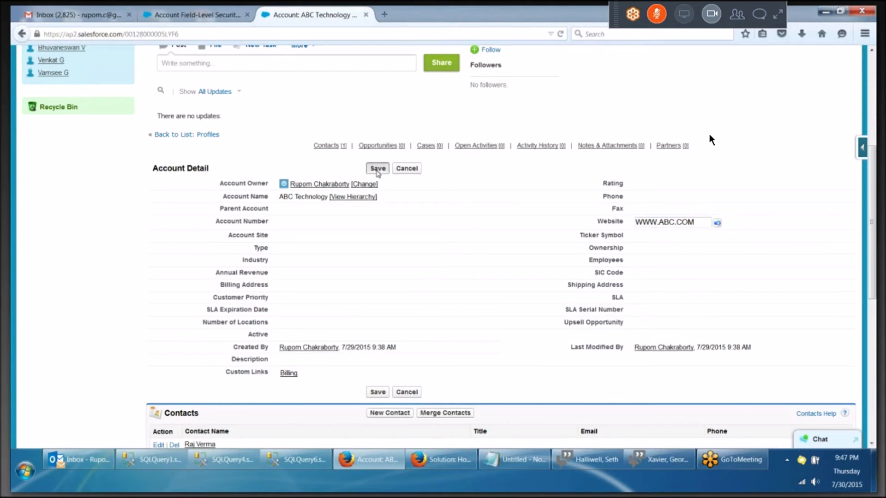
left_click(378, 169)
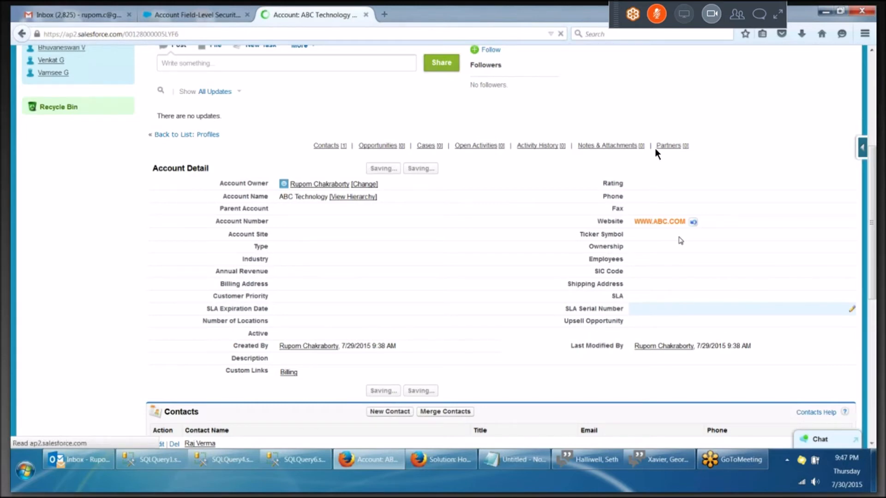
Step: Clear the read-only setting of the Website field, save the Account field-level security and return to the profile
key("ctrl+shift+Tab")
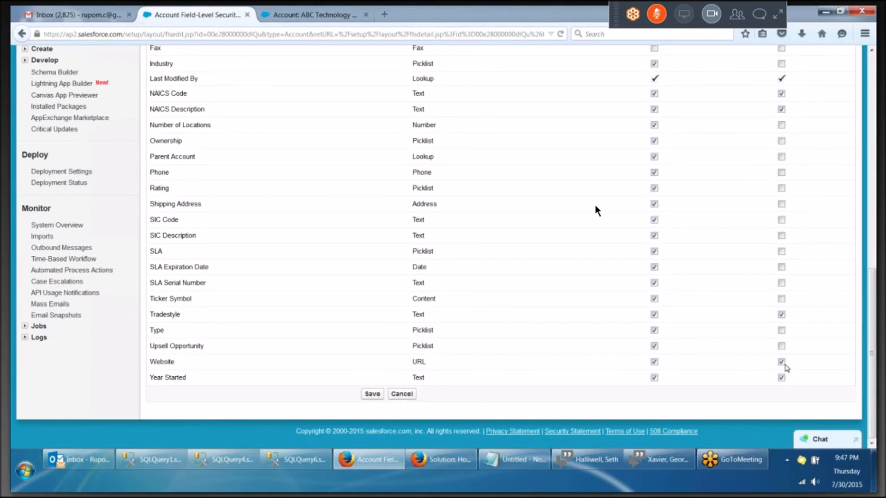
left_click(781, 362)
scroll(784, 368, "up", 1)
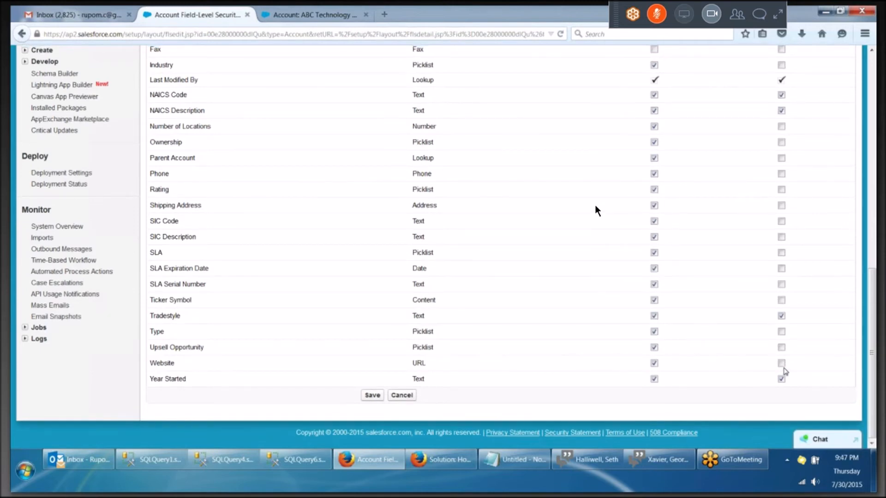
scroll(785, 370, "up", 6)
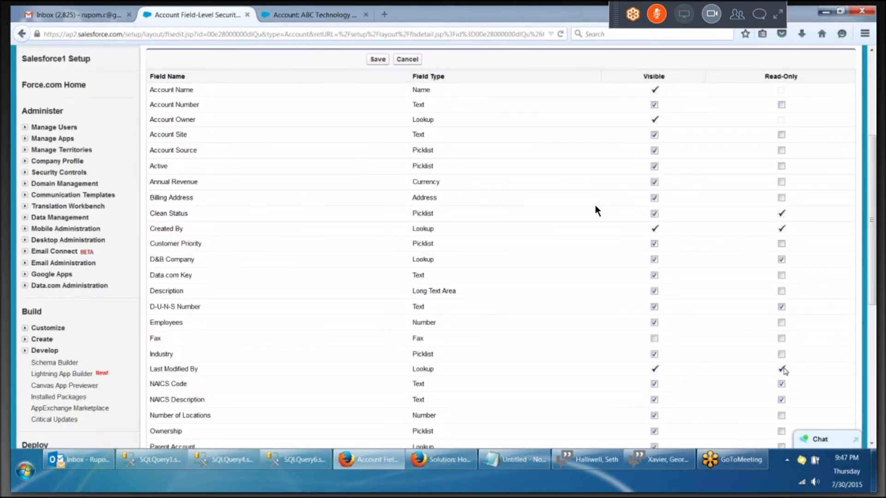
scroll(779, 369, "up", 2)
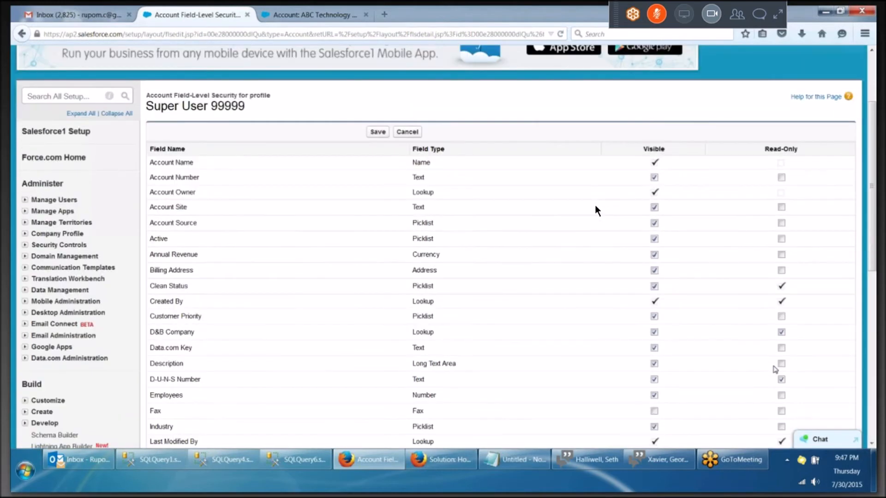
left_click(378, 131)
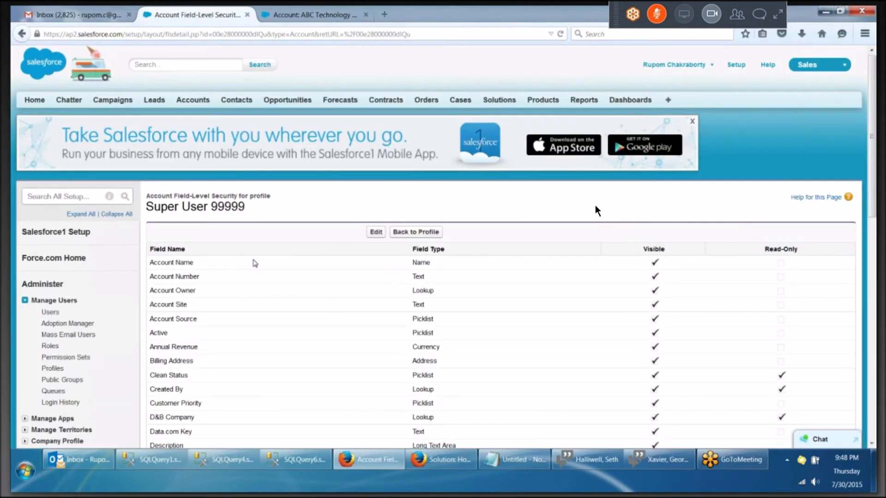
left_click(416, 232)
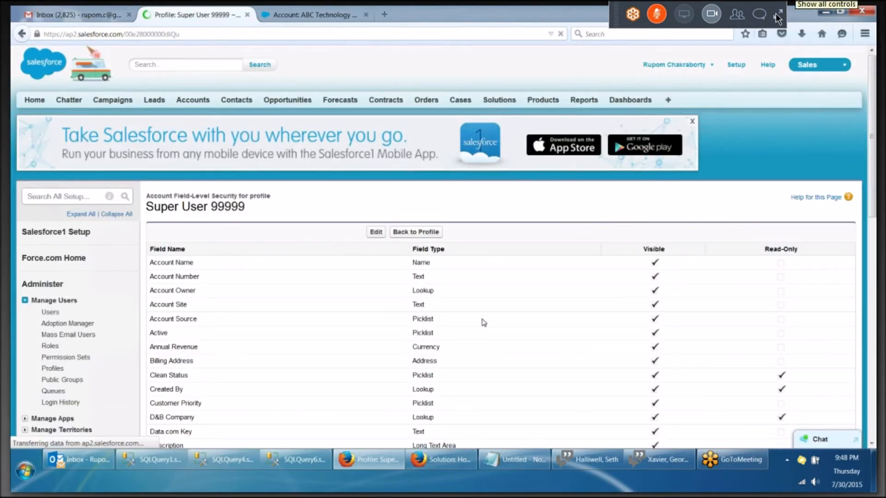
Step: Review the Super User 99999 profile's page layouts, record types, user and object permissions, session timeout and password policies
left_click(779, 14)
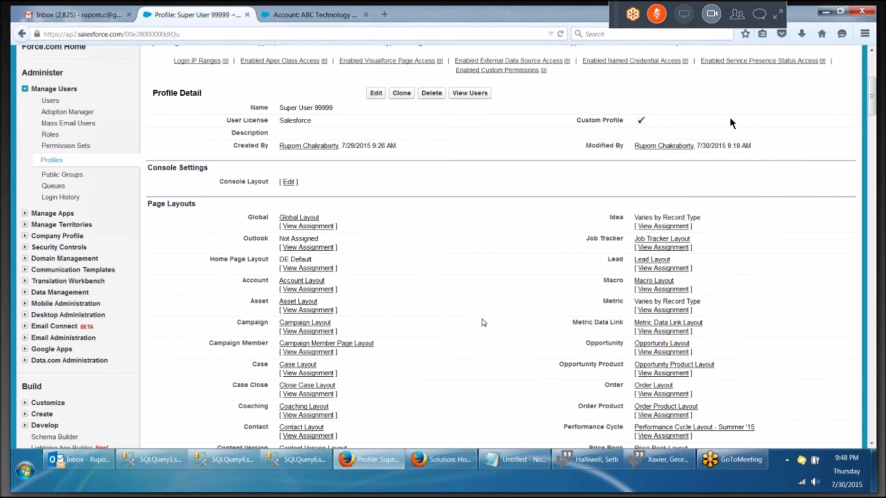
scroll(730, 119, "down", 10)
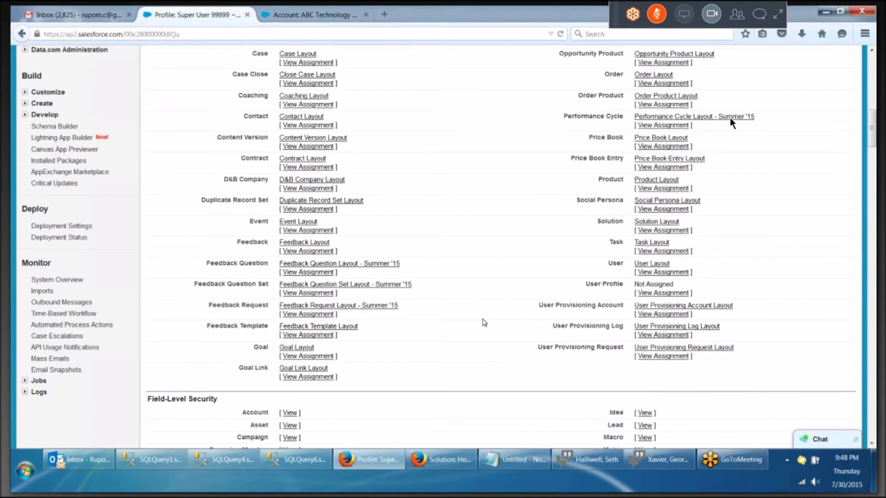
scroll(730, 118, "up", 12)
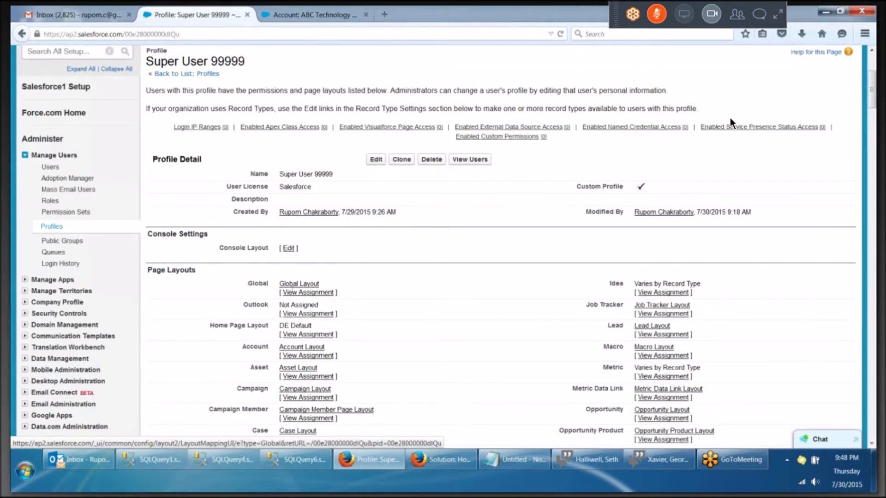
scroll(729, 118, "down", 12)
scroll(730, 123, "down", 15)
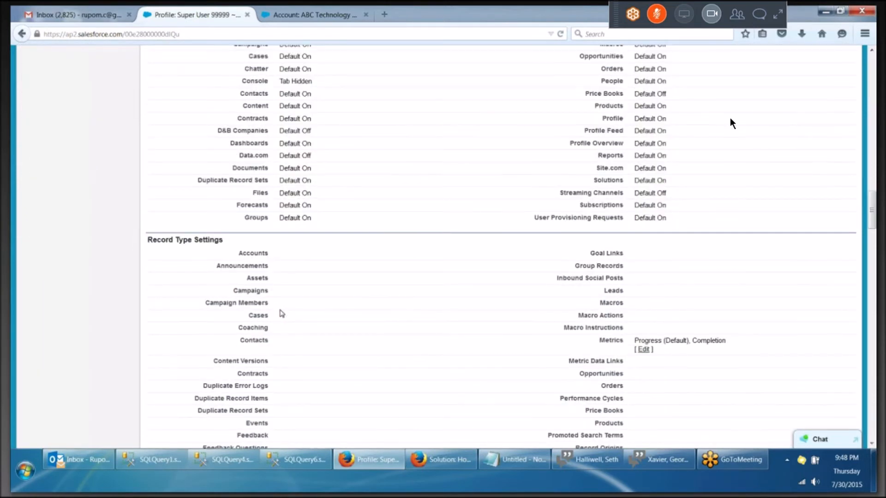
scroll(730, 119, "down", 5)
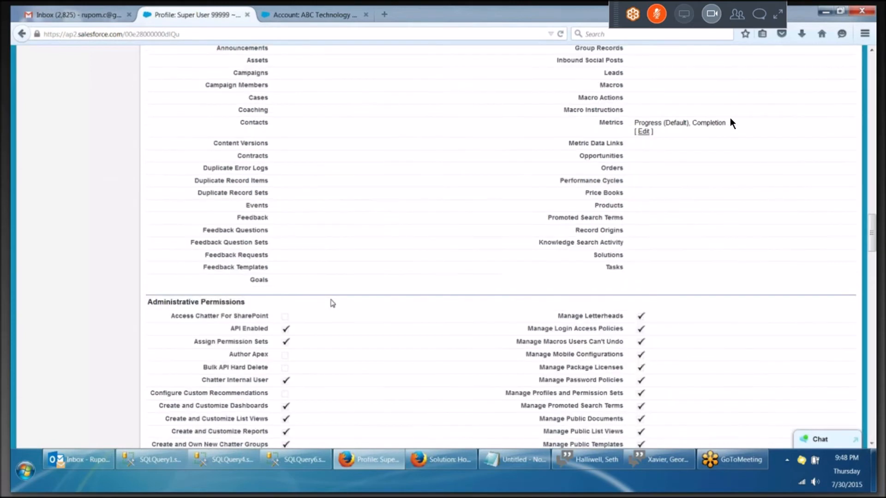
scroll(730, 121, "down", 10)
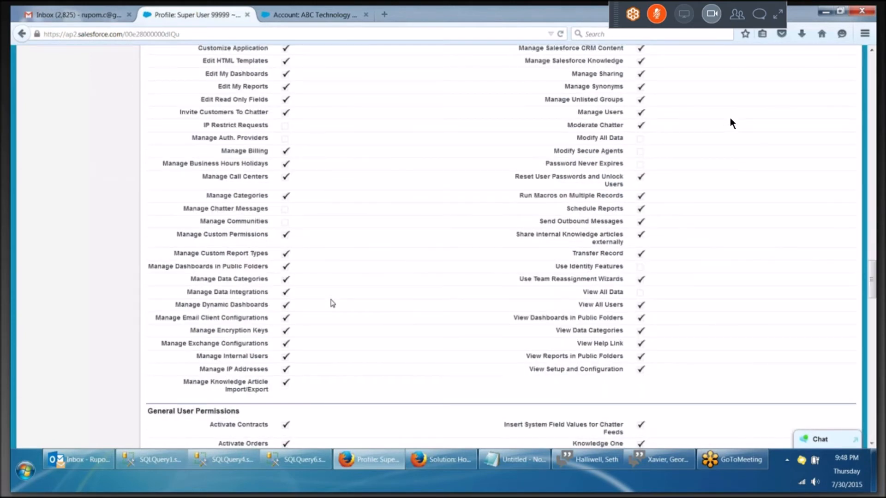
scroll(730, 124, "down", 12)
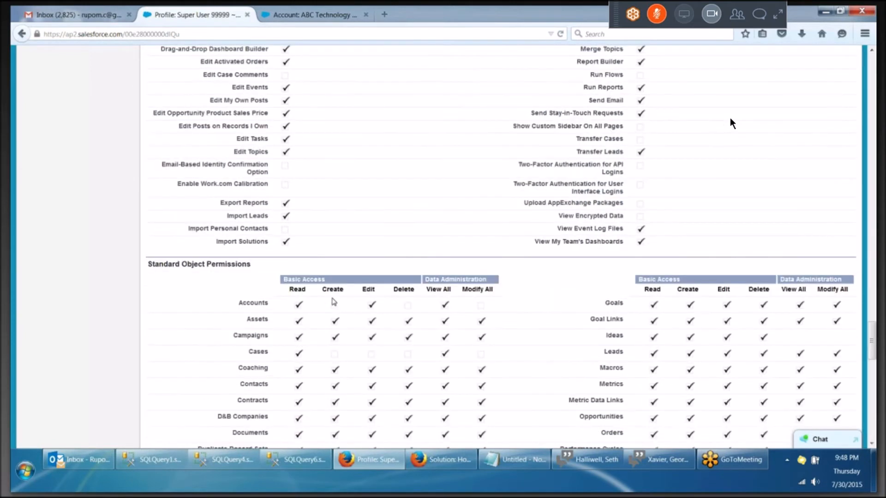
scroll(730, 124, "down", 3)
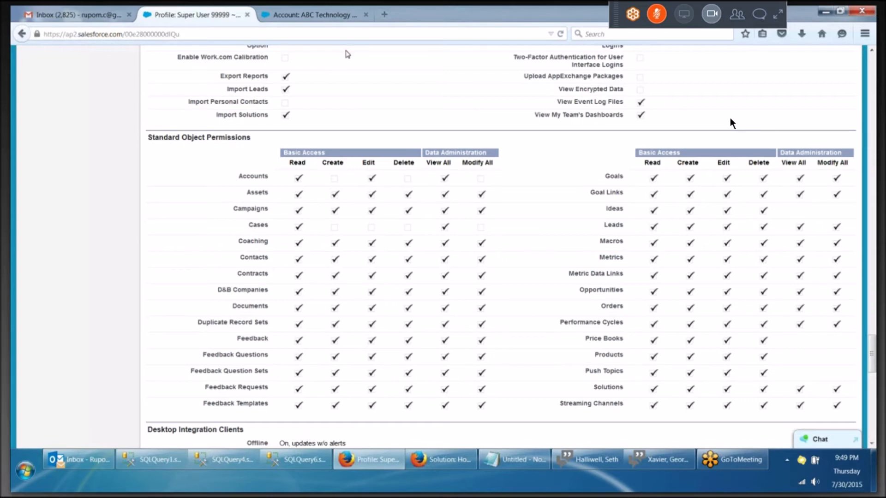
scroll(348, 54, "down", 1)
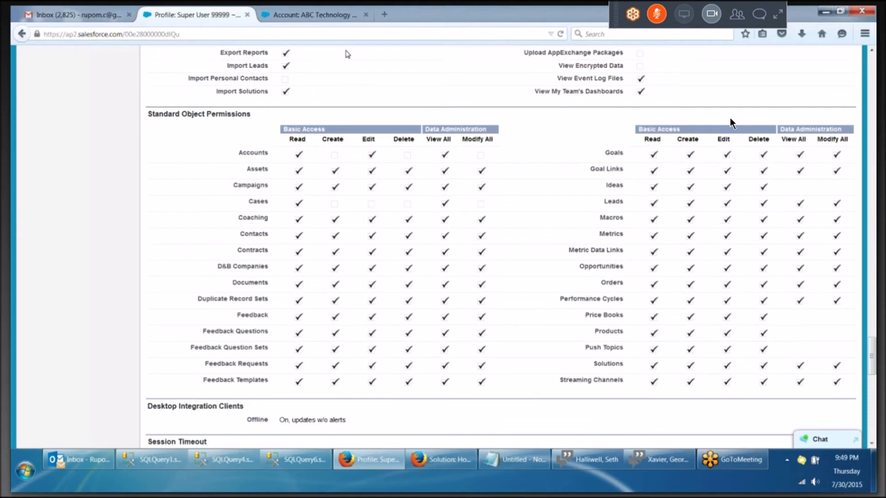
scroll(346, 63, "down", 5)
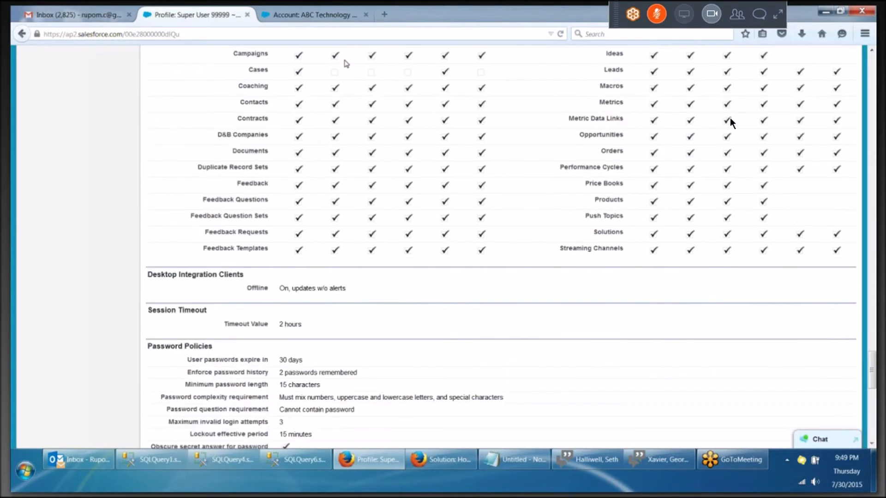
scroll(346, 63, "down", 10)
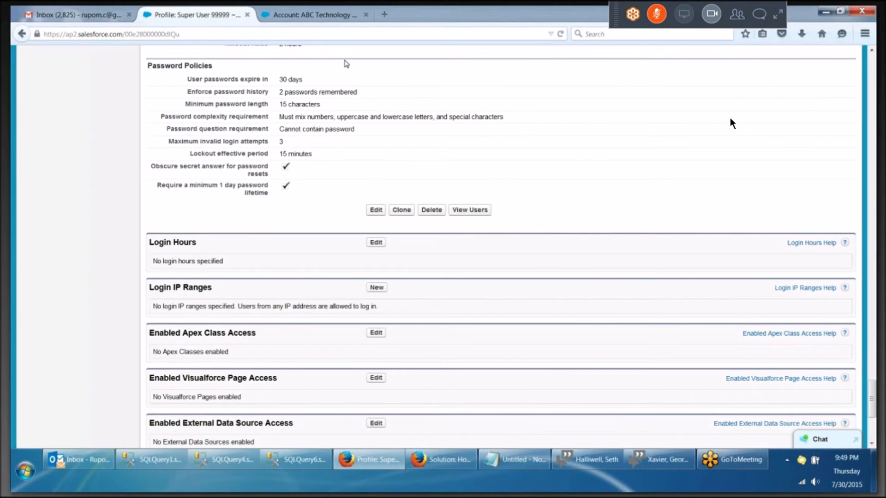
scroll(347, 64, "up", 5)
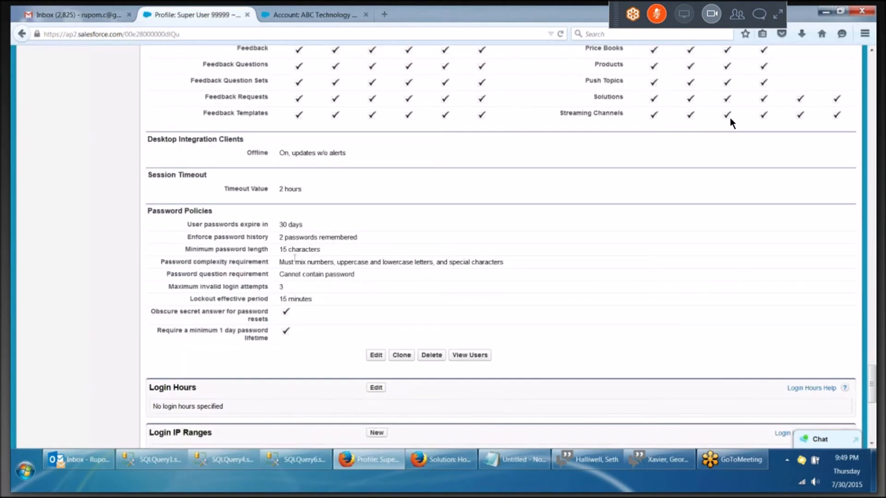
Step: Open the Super User 99999 profile's Login Hours for editing and set Sunday's start time to 9:00 AM
scroll(730, 118, "down", 1)
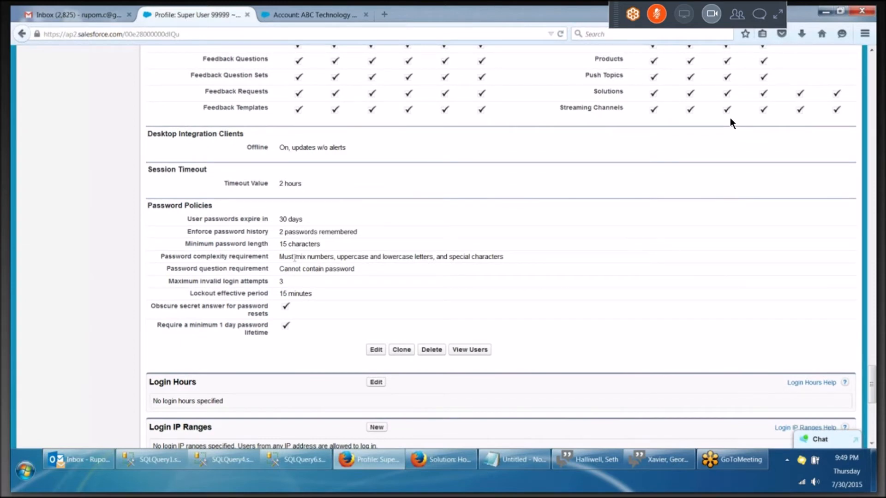
scroll(730, 119, "down", 3)
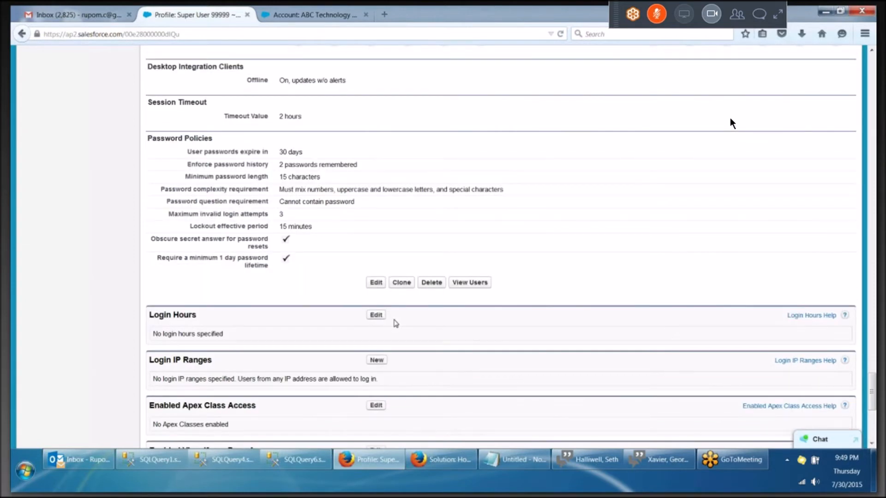
left_click(380, 318)
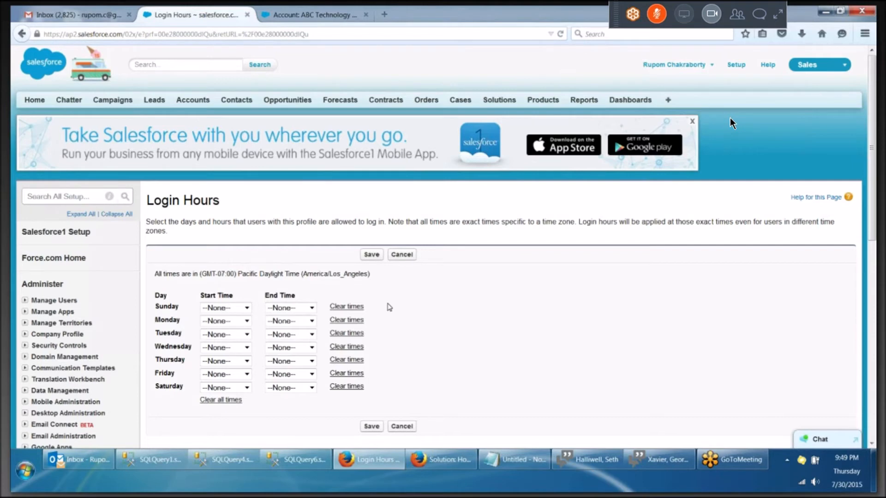
left_click(246, 308)
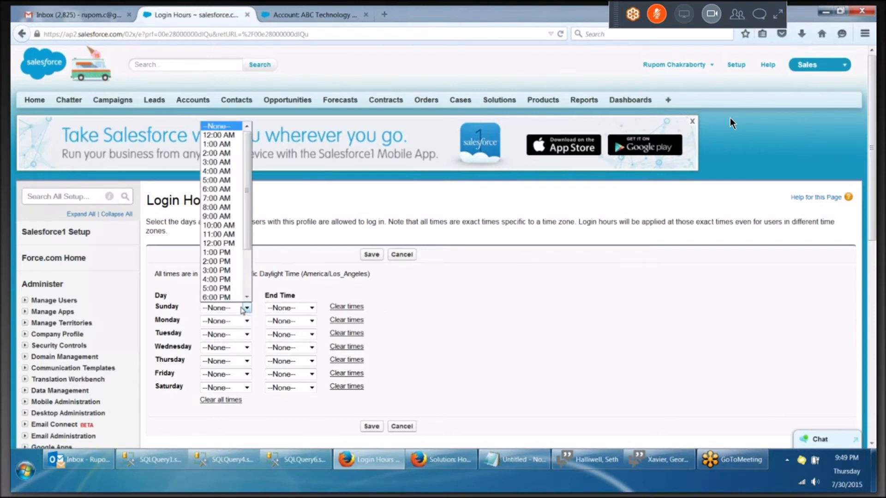
left_click(216, 216)
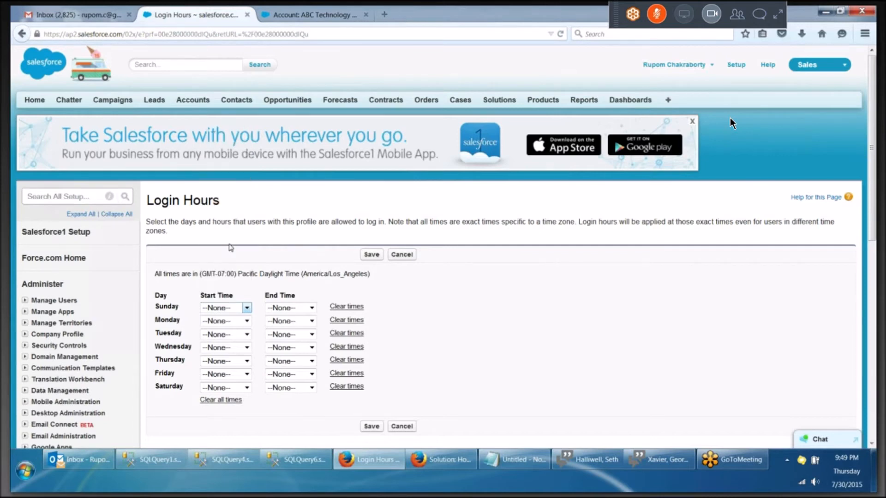
left_click(311, 308)
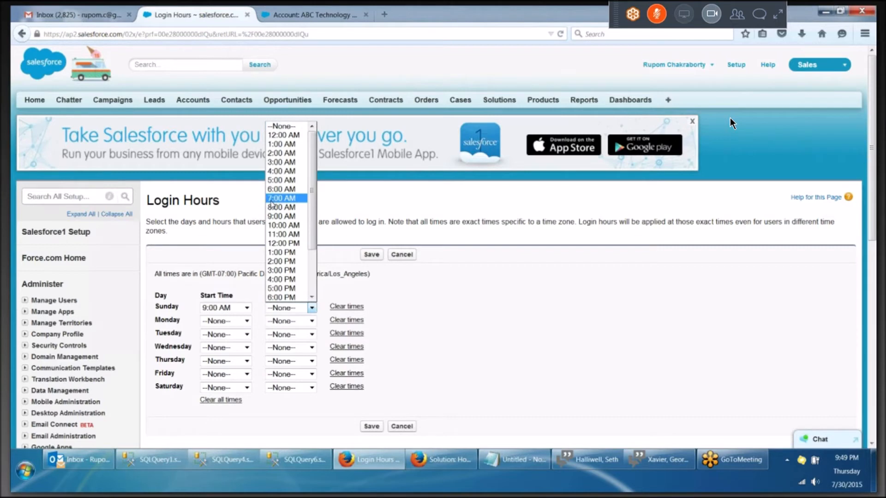
key("alt+Tab")
scroll(283, 244, "down", 3)
key("alt+Tab")
key("alt+Tab")
key("alt+Tab")
key("alt+Tab")
key("alt+Tab")
Step: Set Sunday's login end time to 12:00 PM and save the profile's login hours
left_click(285, 190)
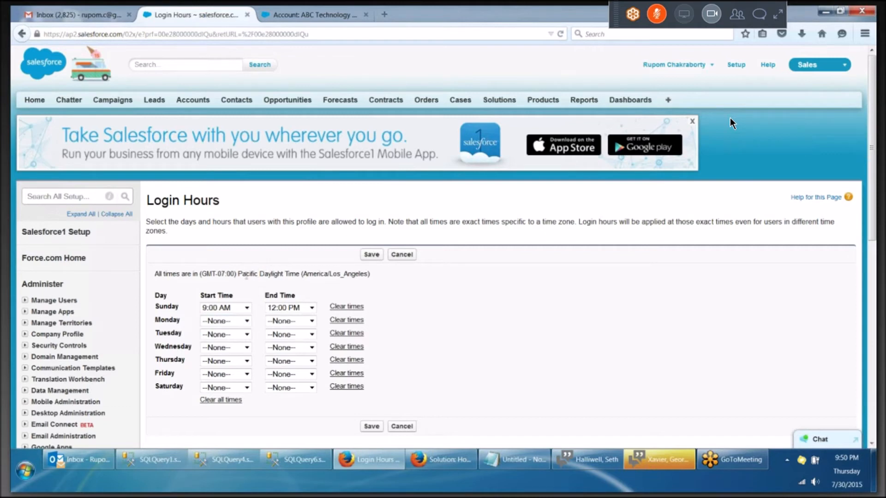
left_click_drag(246, 273, 269, 274)
left_click(369, 255)
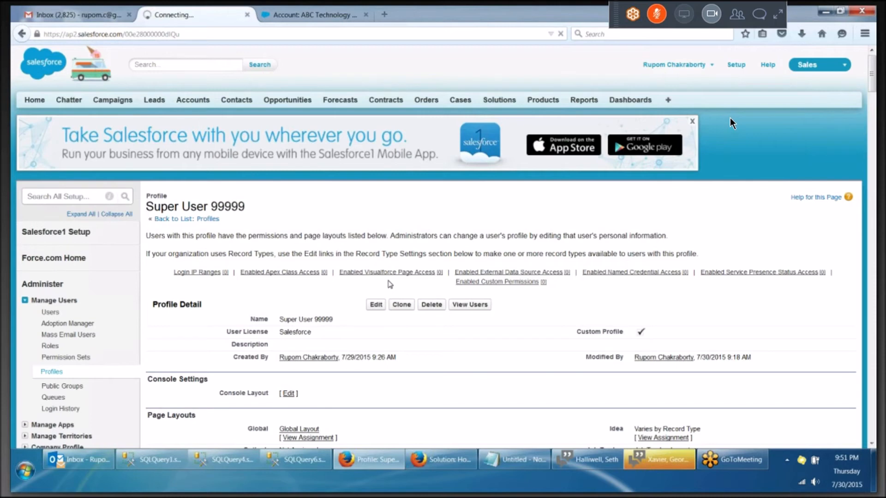
Step: Check the profile's saved login hours, view the form for a new login IP range, and leave it without saving
scroll(389, 285, "down", 1)
scroll(339, 234, "down", 20)
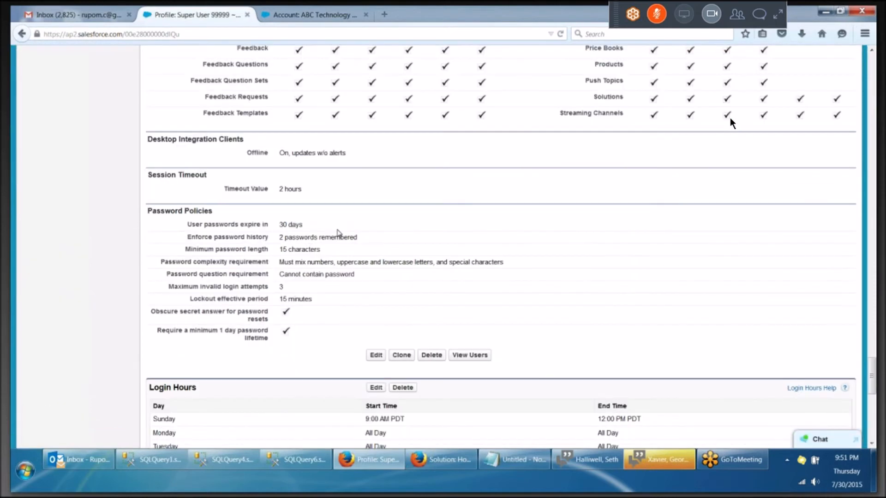
scroll(338, 233, "down", 5)
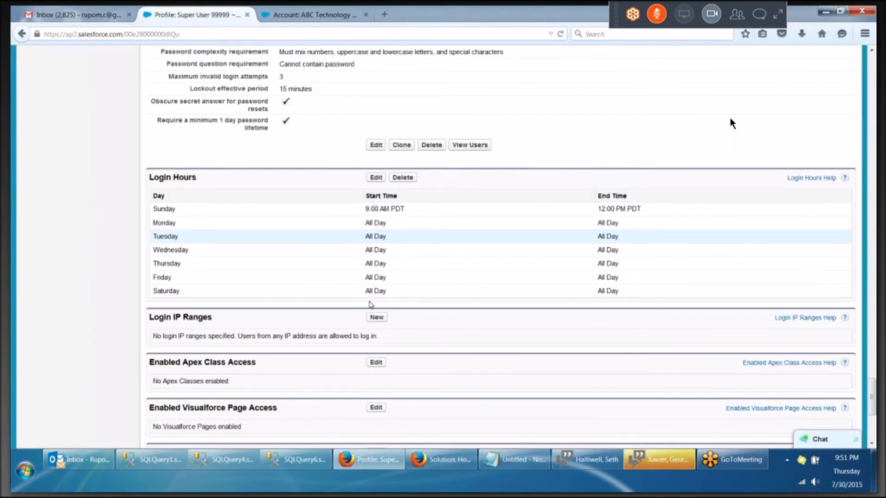
left_click(379, 309)
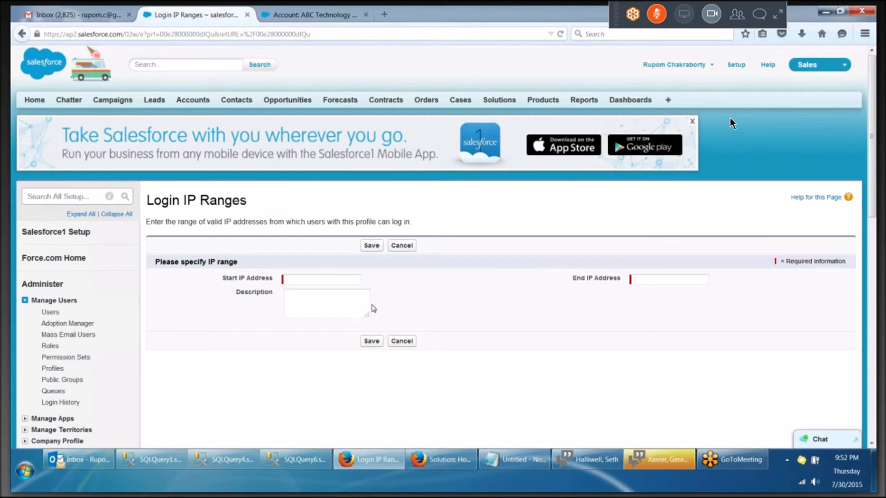
left_click(412, 248)
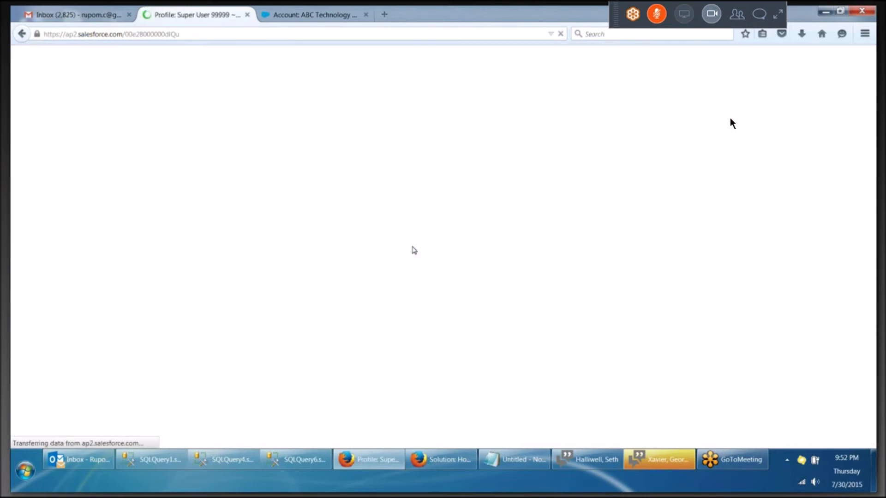
Step: Examine the profile's login IP ranges and its access sections from Enabled Apex Class Access through Enabled Custom Permissions
scroll(412, 249, "down", 4)
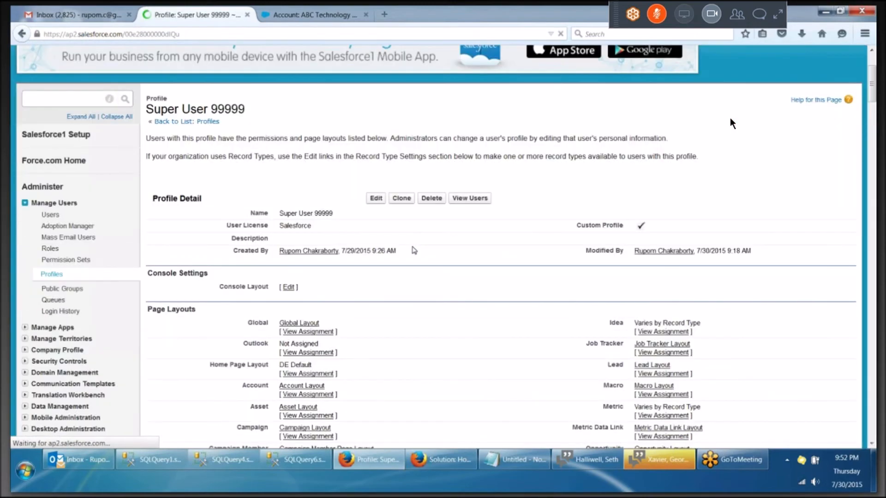
scroll(414, 250, "down", 15)
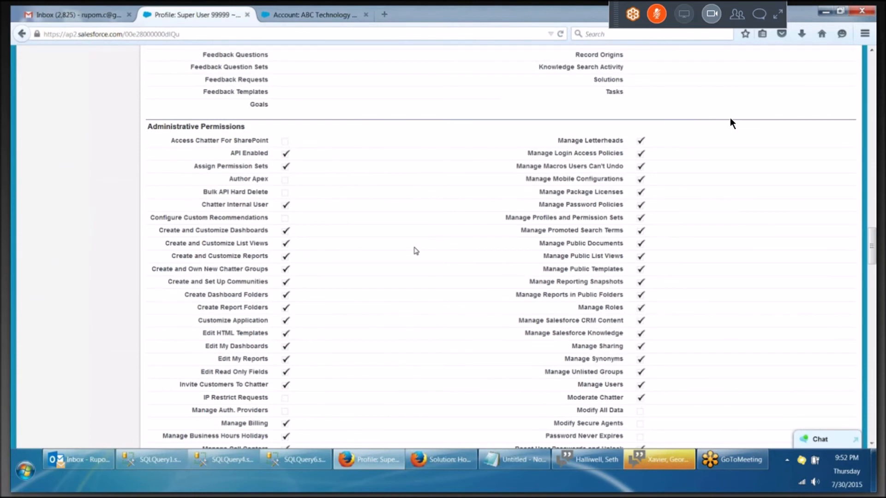
scroll(416, 251, "down", 20)
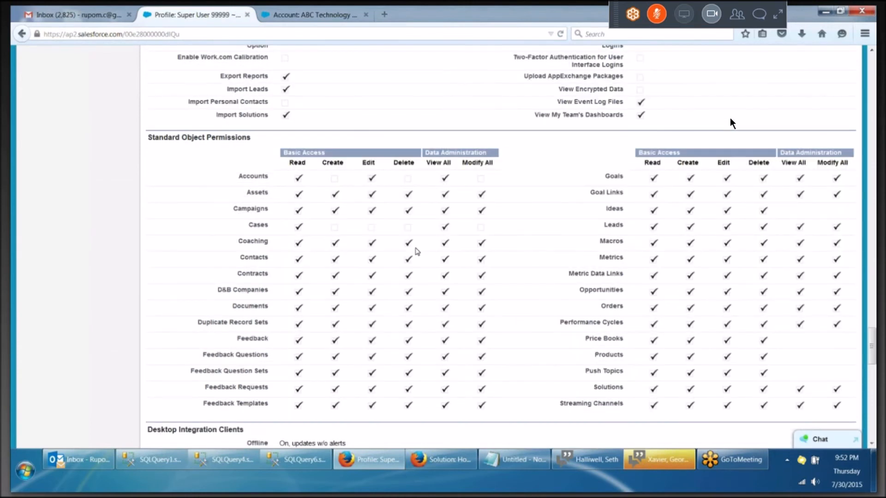
scroll(417, 251, "down", 20)
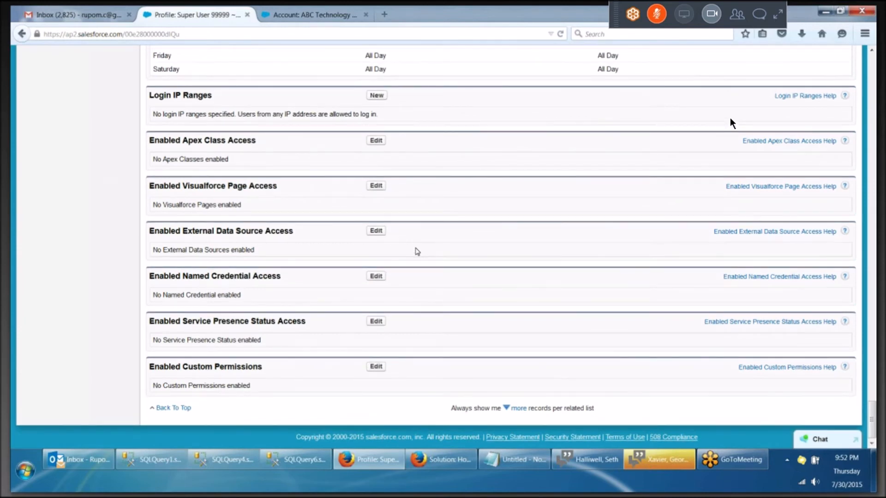
scroll(415, 251, "up", 3)
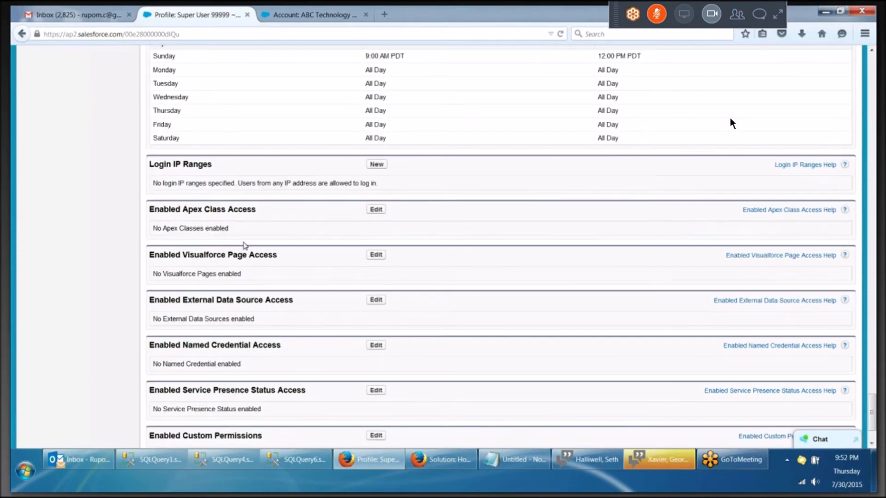
scroll(730, 120, "down", 3)
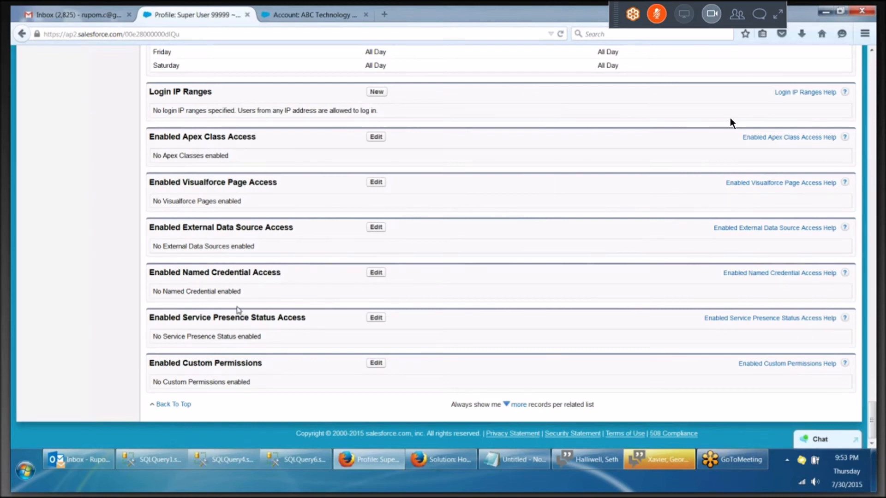
Step: Review the profile's login hours, password policies, session timeout, object permissions and administrative permissions, and return to the list of all profiles
scroll(730, 121, "up", 1)
scroll(730, 121, "up", 5)
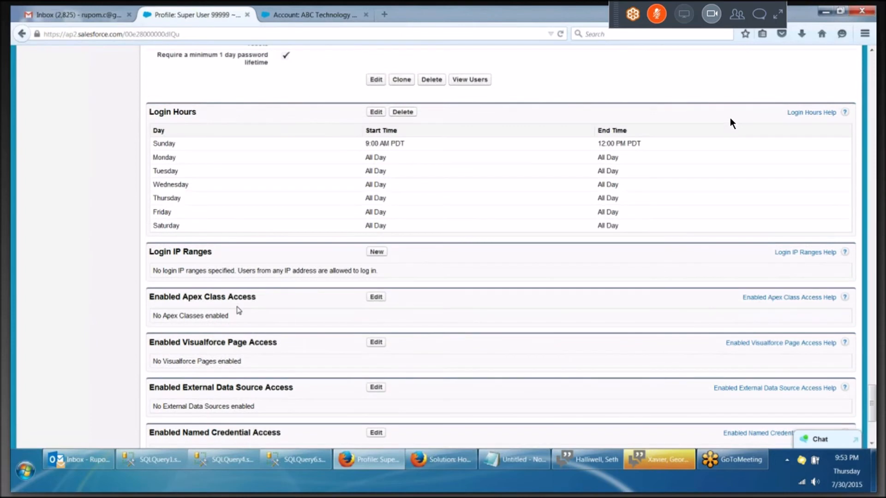
scroll(730, 121, "up", 4)
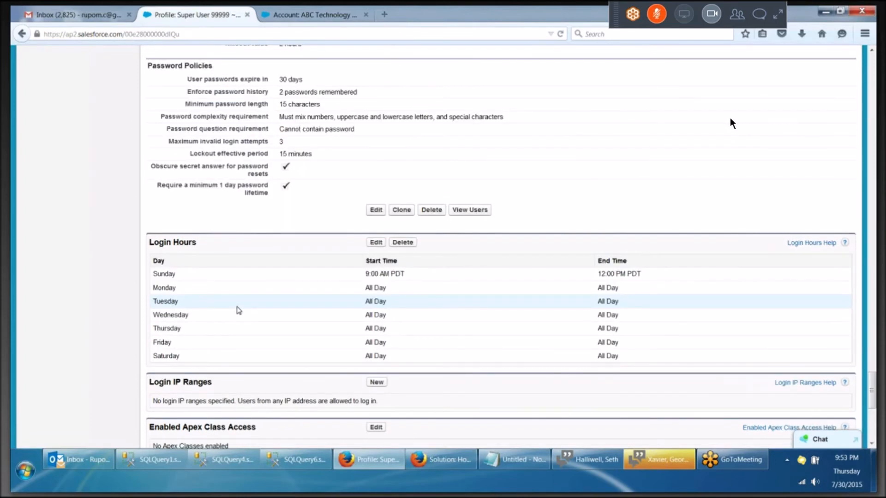
scroll(730, 121, "up", 7)
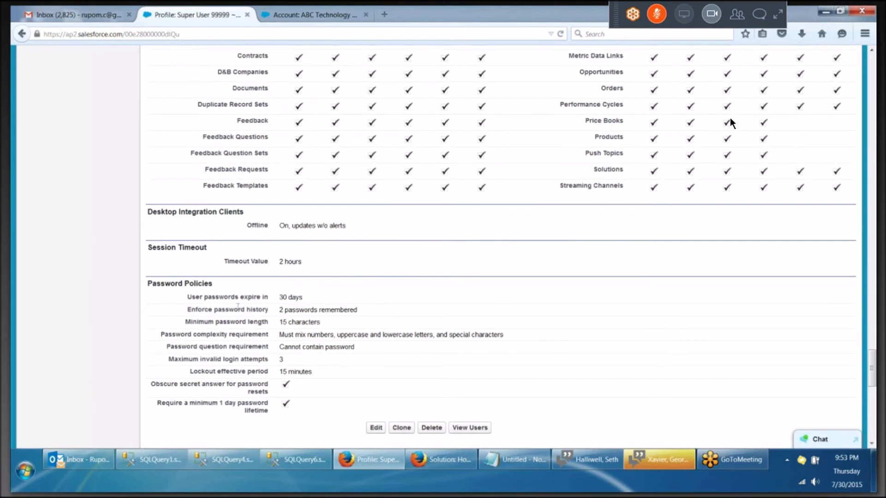
scroll(730, 120, "up", 2)
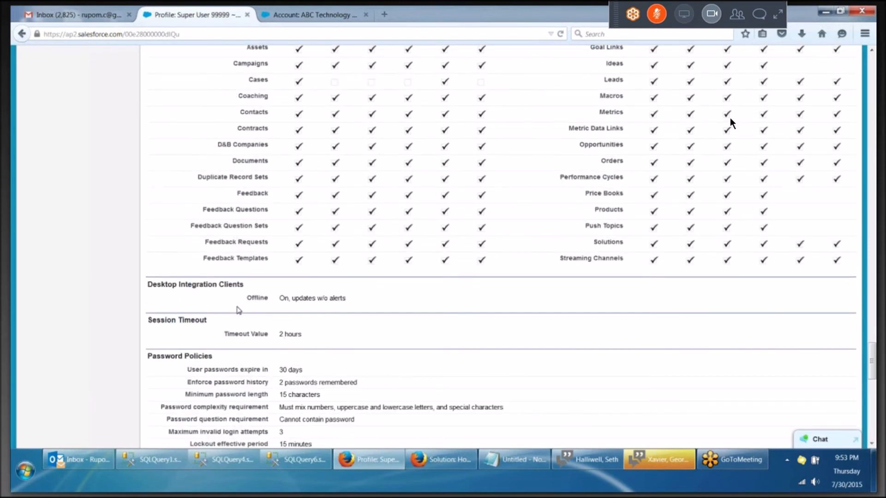
scroll(730, 121, "up", 7)
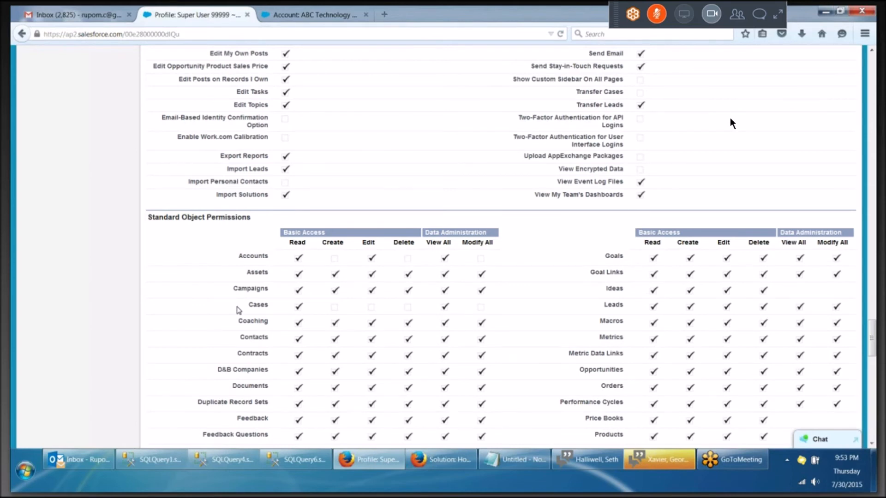
scroll(729, 122, "up", 5)
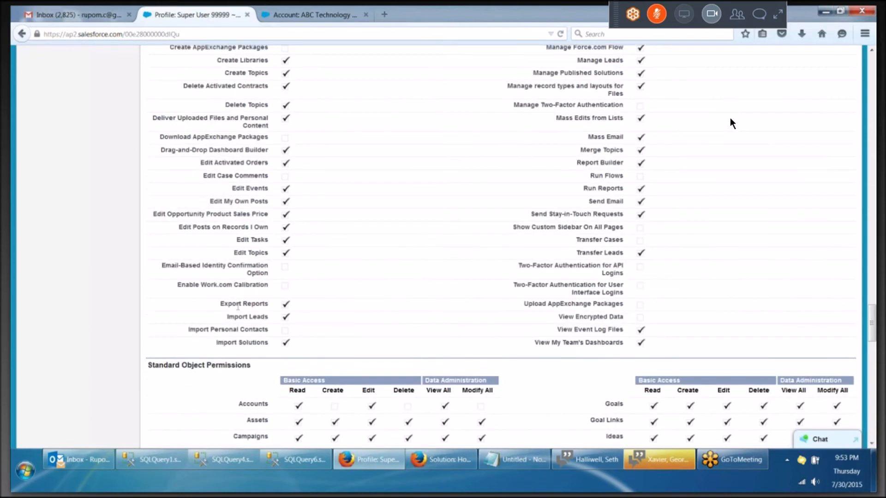
scroll(730, 122, "up", 13)
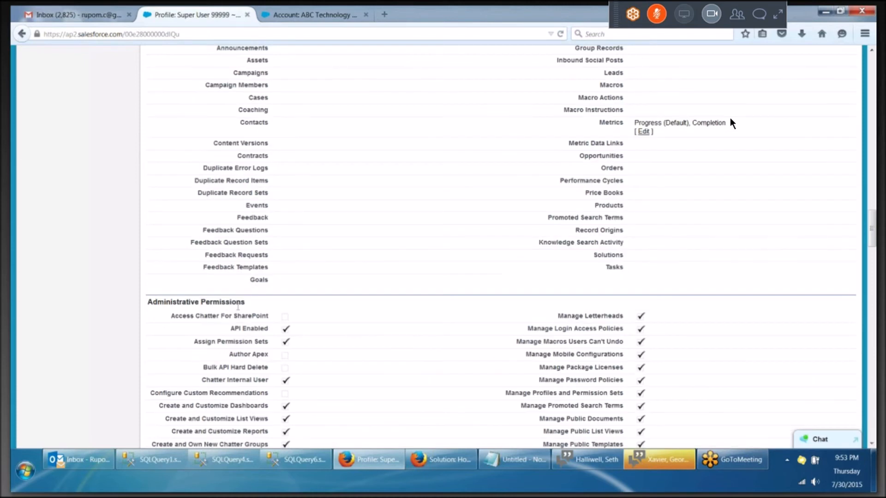
scroll(730, 119, "up", 10)
left_click(51, 227)
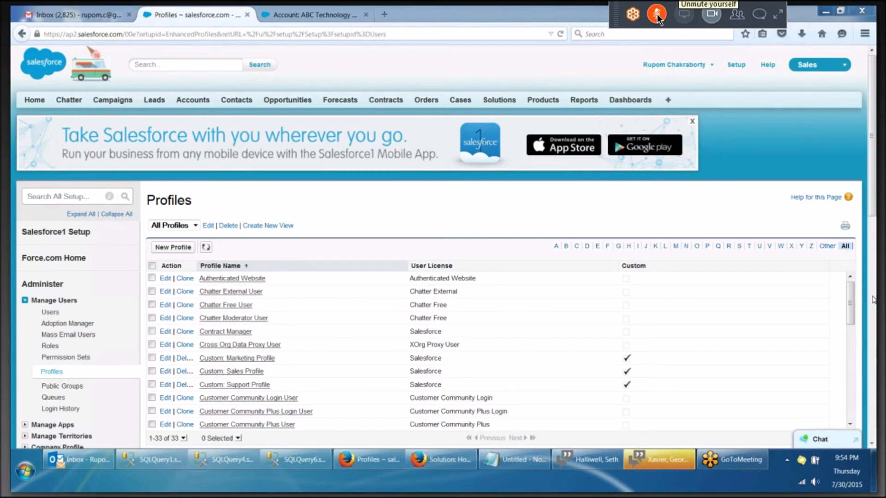
Step: Expand the GoToMeeting controls and collapse their Chat and Options sections
left_click(778, 14)
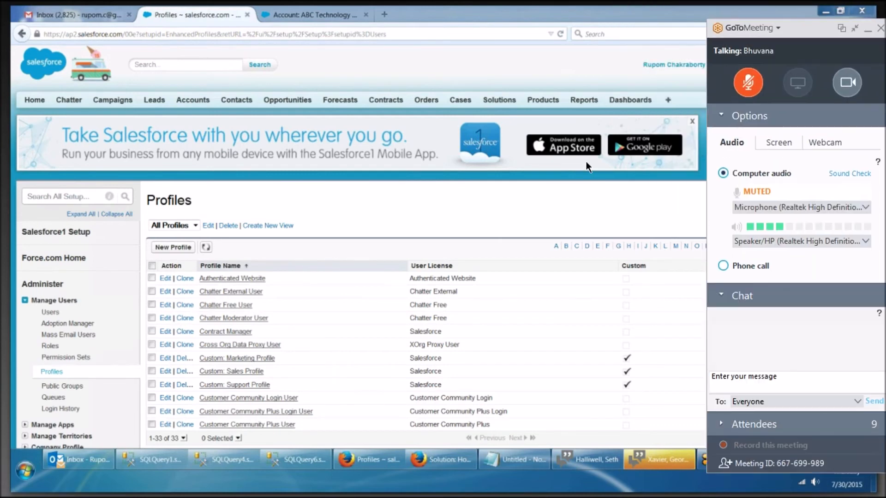
left_click(724, 298)
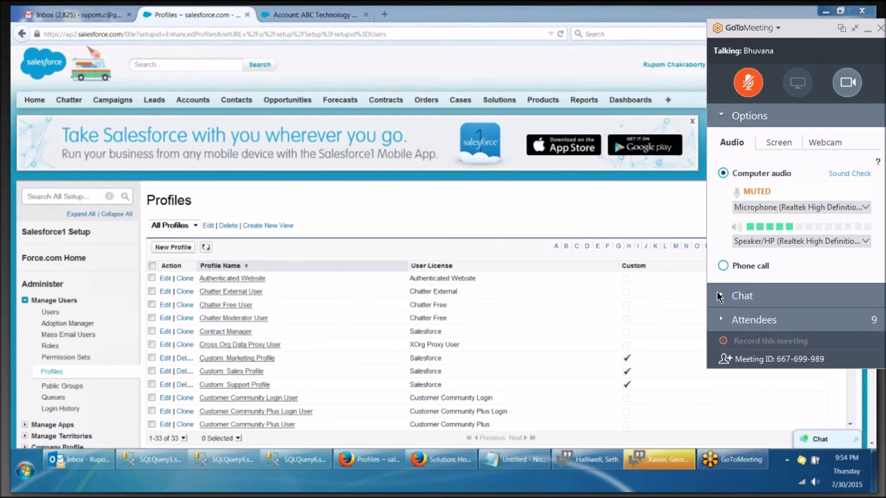
left_click(722, 118)
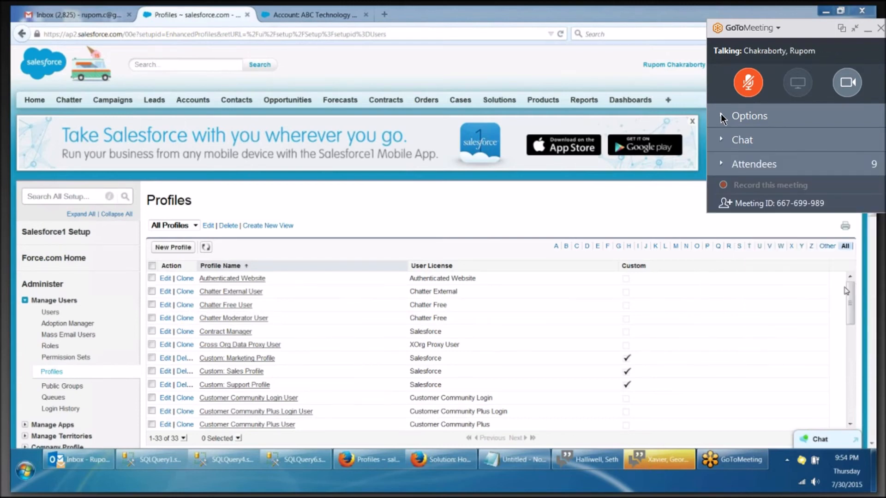
Step: Return to Salesforce Setup and view the organization's Business Hours under Company Profile
left_click(331, 234)
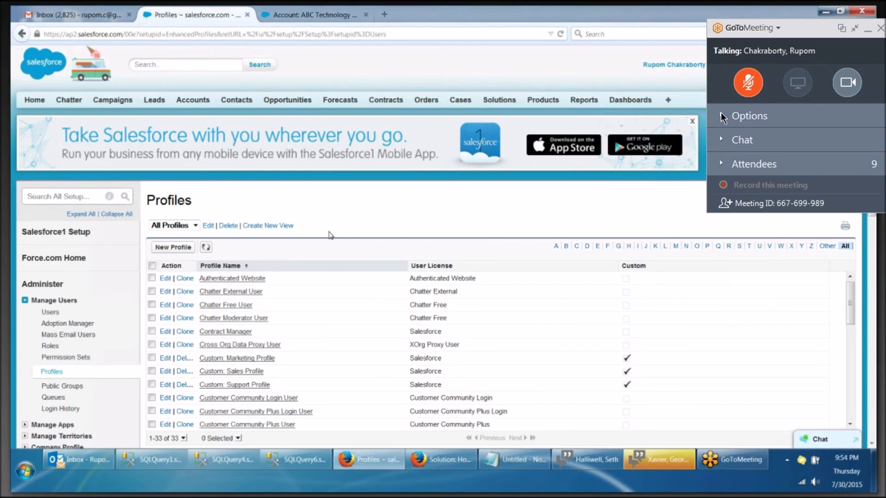
scroll(138, 300, "down", 3)
left_click(25, 303)
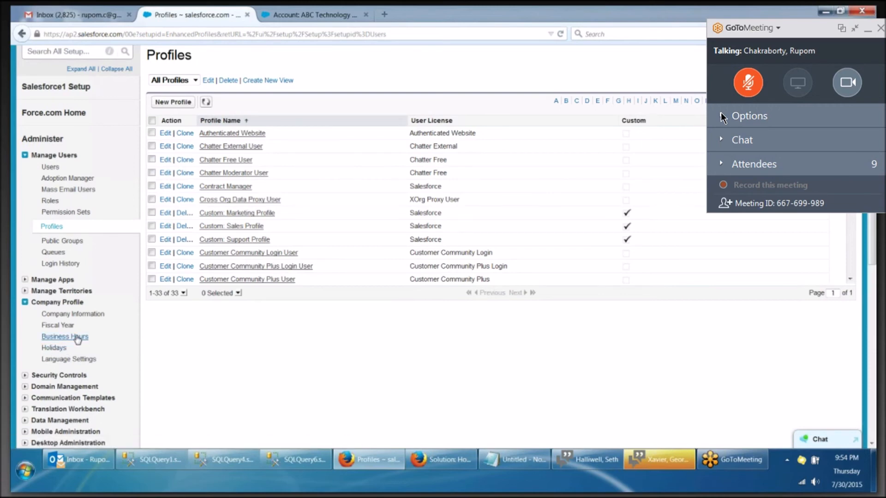
left_click(76, 337)
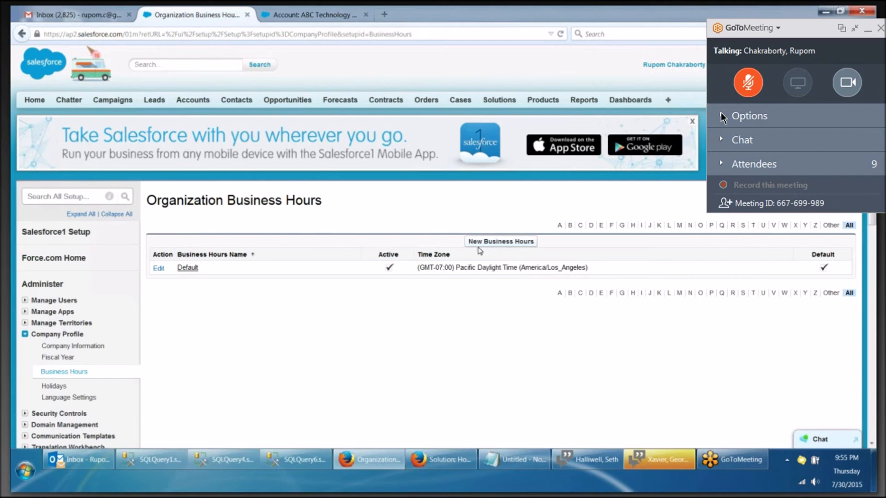
scroll(479, 251, "down", 1)
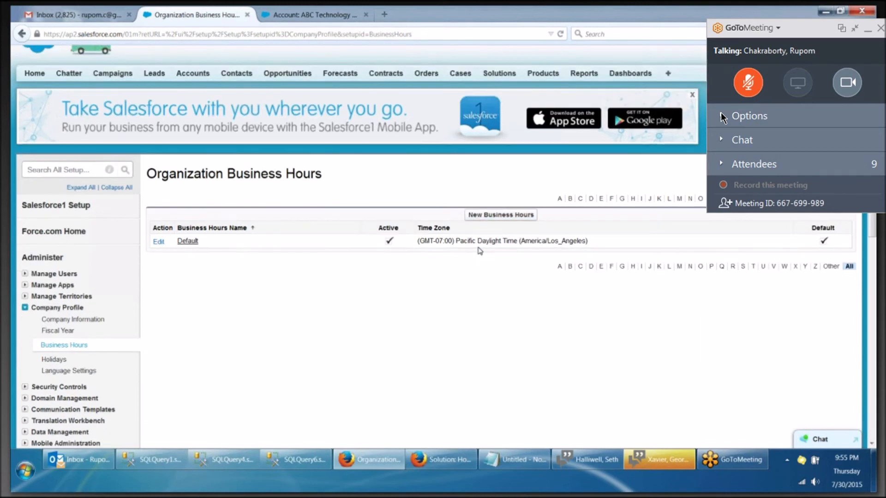
scroll(480, 251, "down", 5)
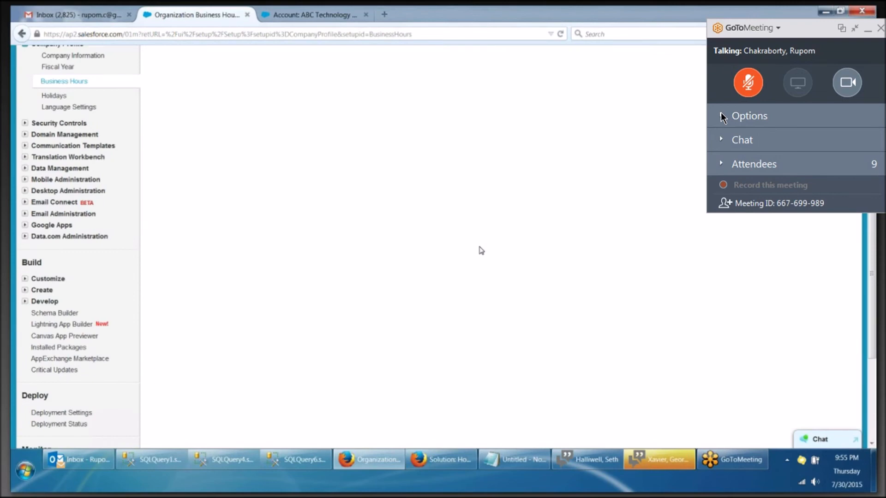
scroll(369, 252, "up", 3)
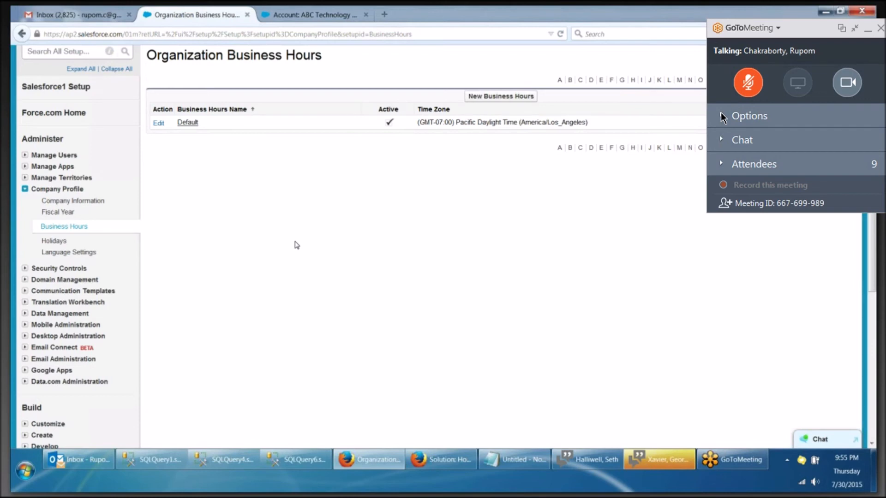
Step: Collapse the Company Profile section and expand the Manage Users section in the Setup navigation tree
scroll(297, 245, "up", 1)
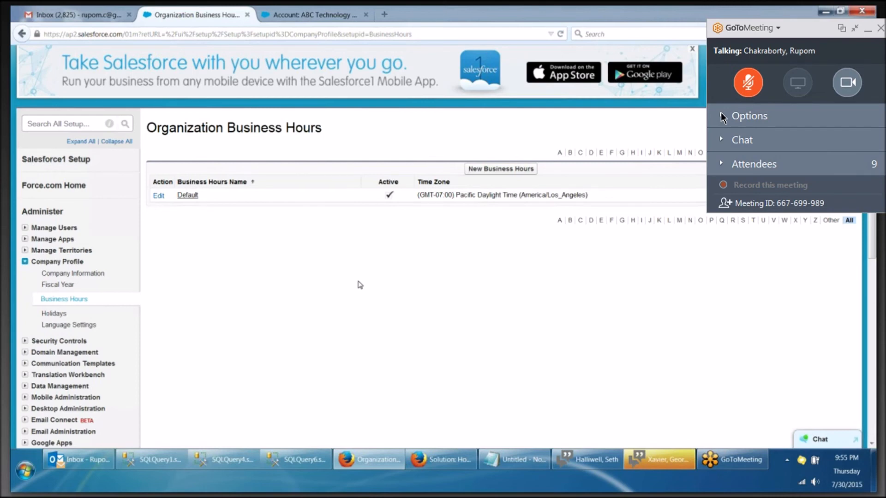
left_click(25, 262)
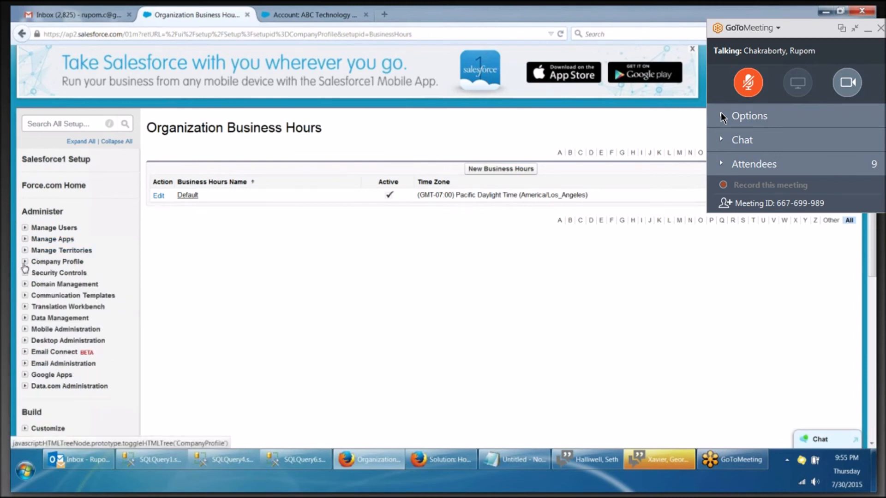
left_click(25, 228)
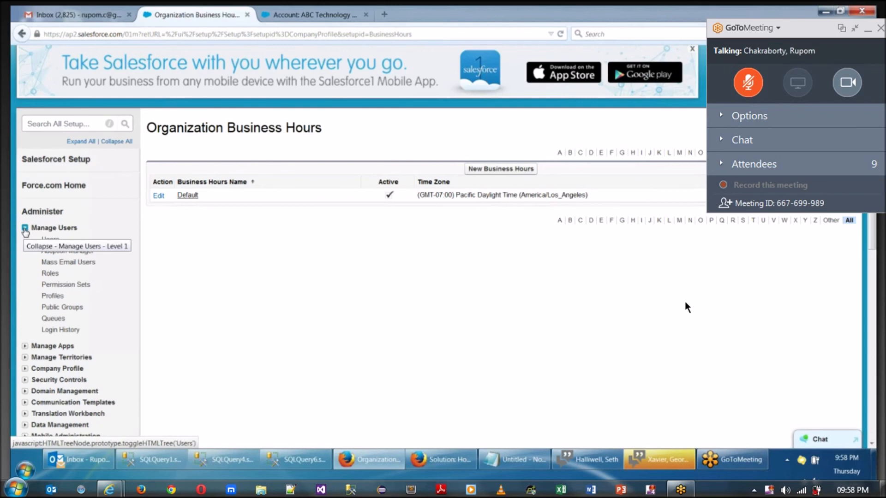
Step: Unmute the microphone in the GoToMeeting controls
left_click(746, 82)
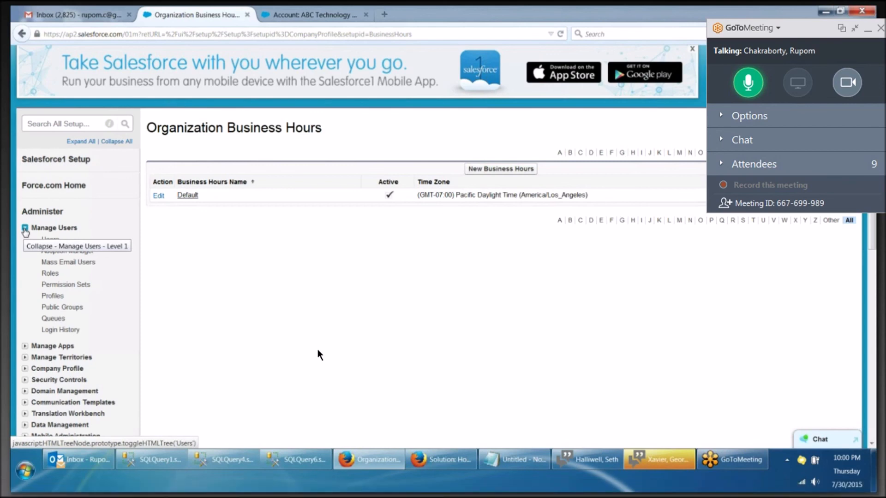
key("alt+Tab")
key("alt+Tab")
key("alt+Tab")
key("alt+Tab")
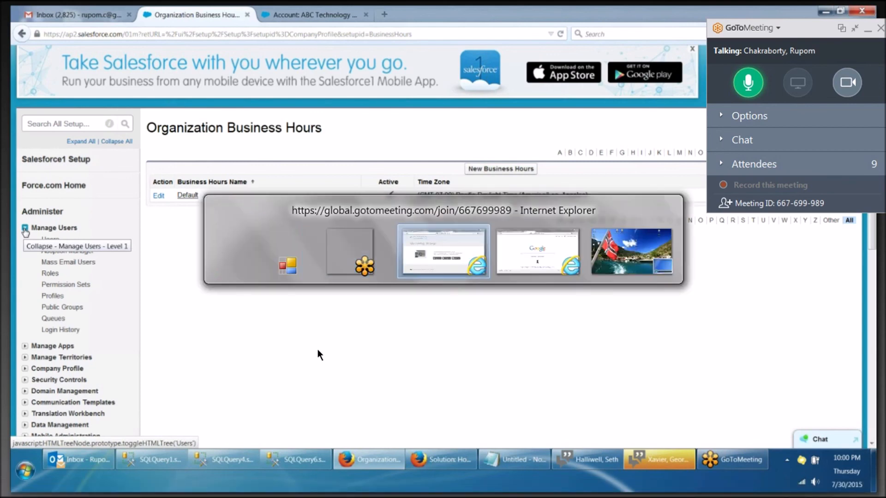
key("alt+Tab")
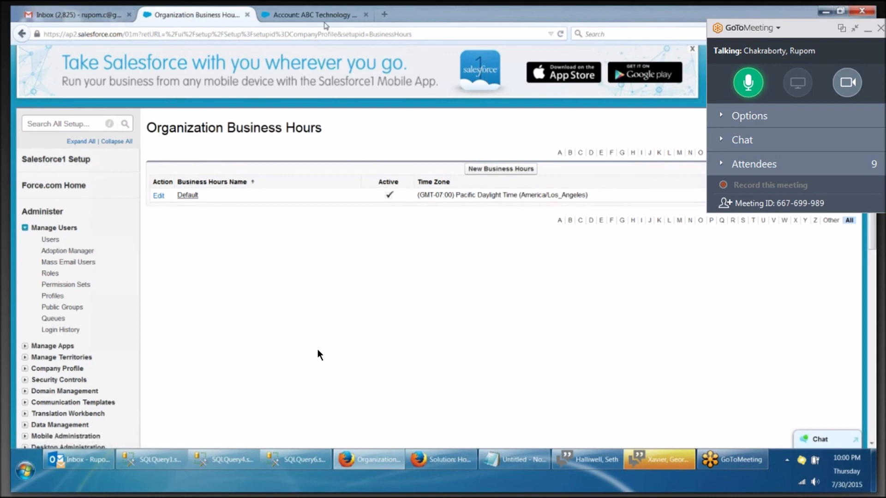
Step: Switch to the open ABC Technology account record, delete the account and confirm the deletion
left_click(321, 16)
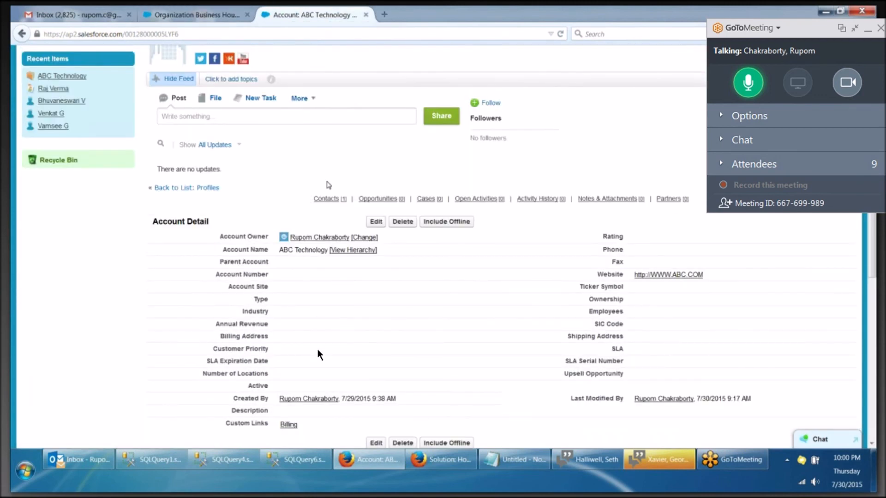
scroll(317, 351, "up", 3)
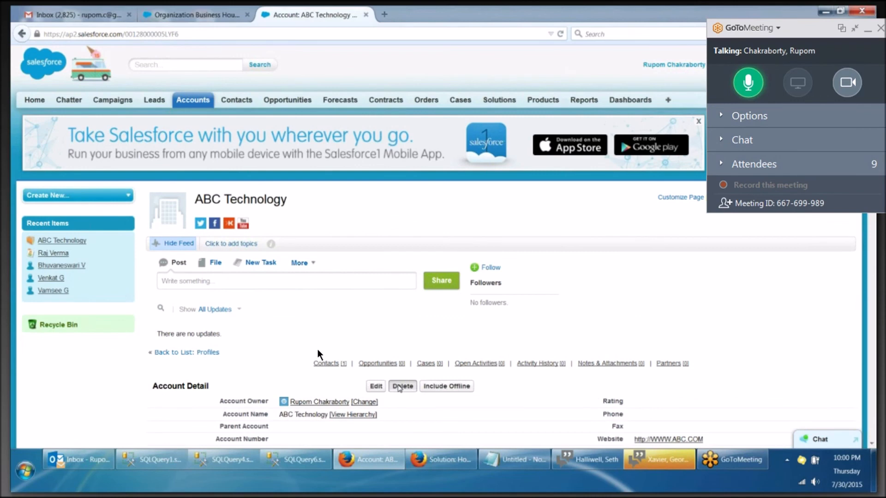
left_click(399, 388)
left_click(421, 220)
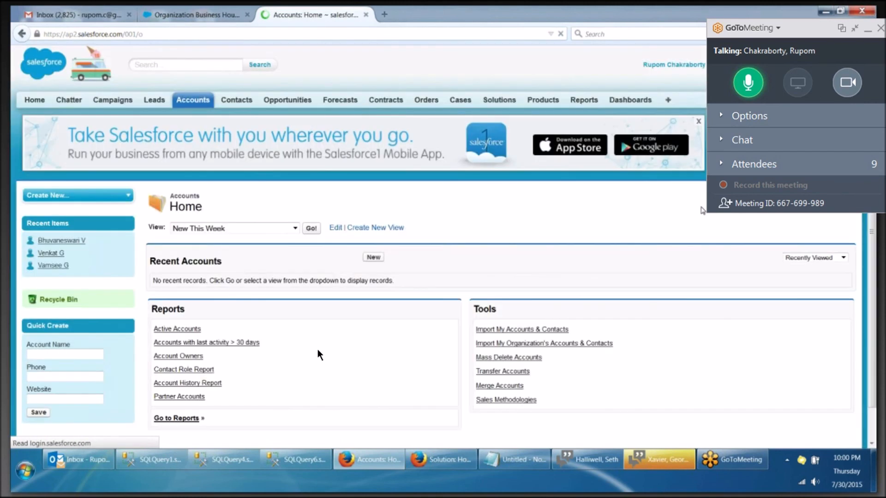
Step: Open the Recycle Bin and permanently remove the deleted ABC Technology account by emptying your own recycle bin
left_click(64, 304)
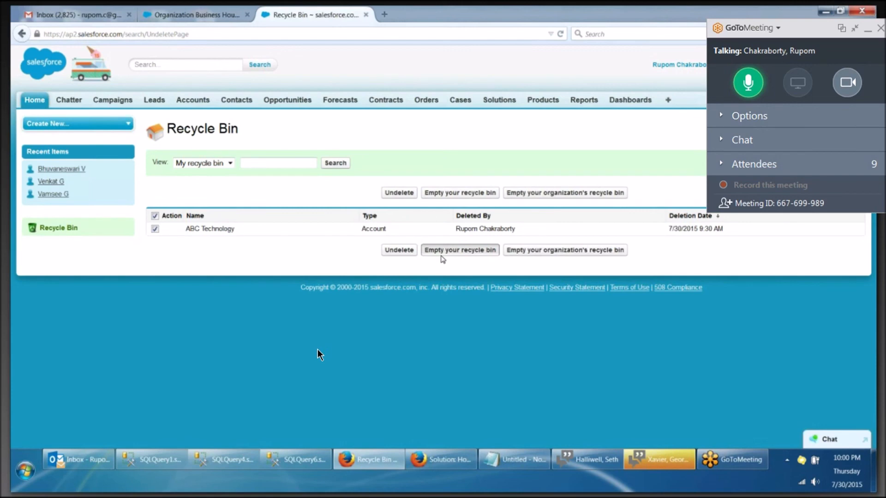
left_click(442, 252)
left_click(437, 216)
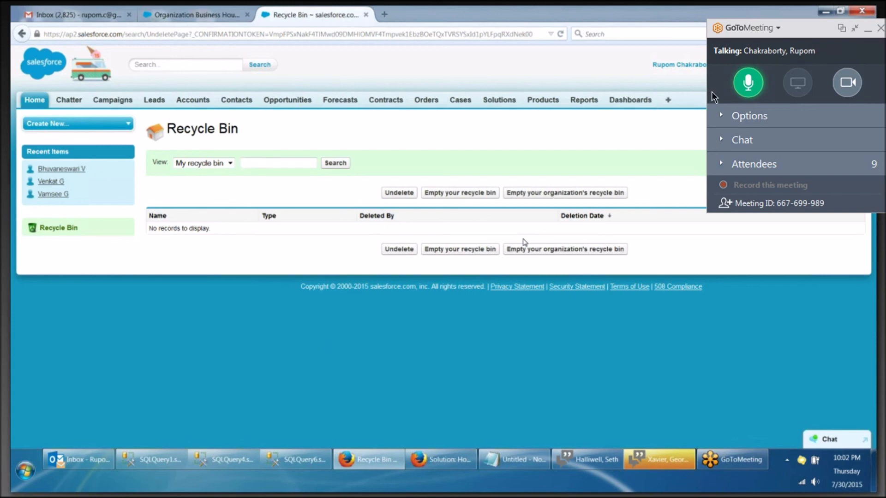
Step: Mute the microphone in the GoToMeeting controls
left_click(748, 83)
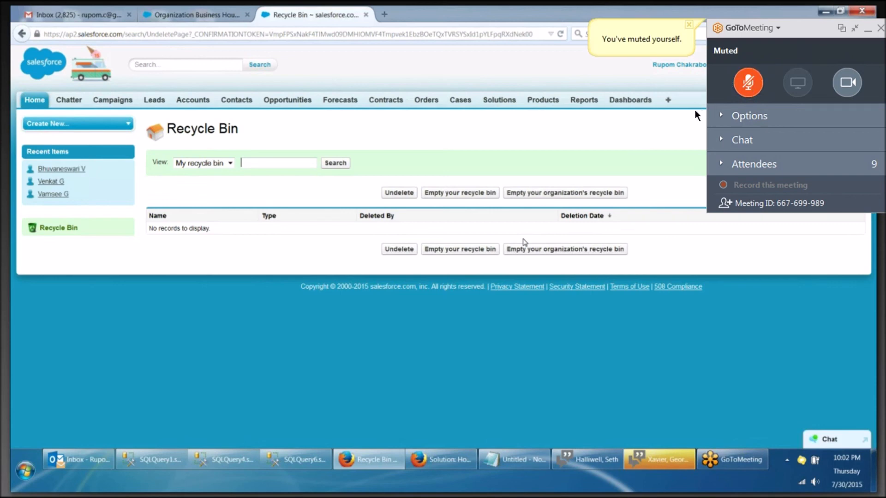